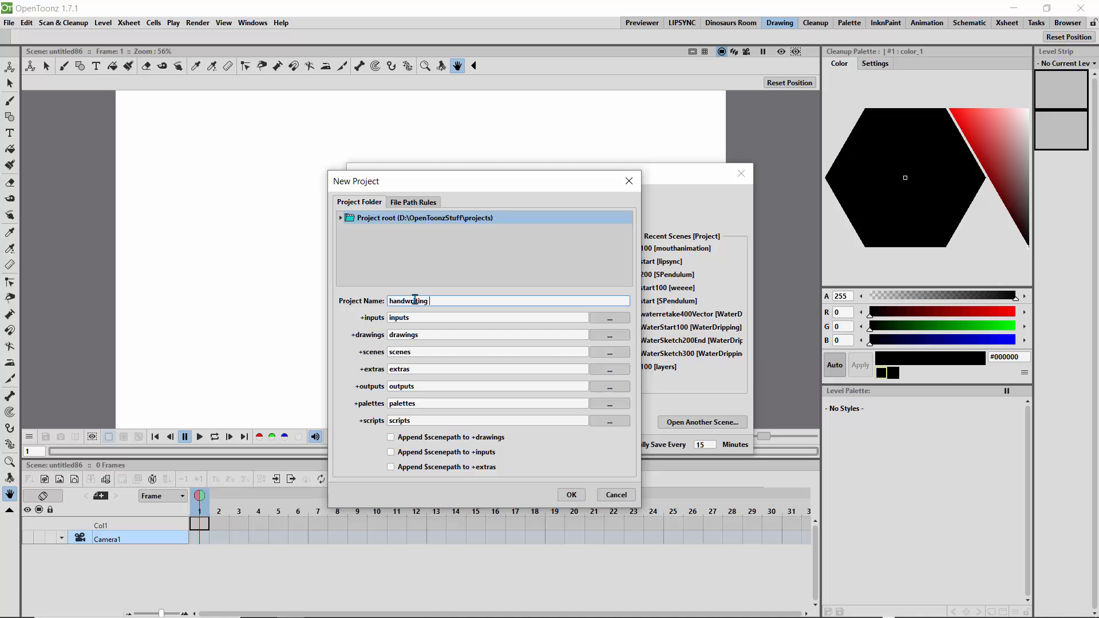
Create the project handwriting and, inside it, a new scene named 100 with a frame rate of 12
type("iting")
left_click(570, 494)
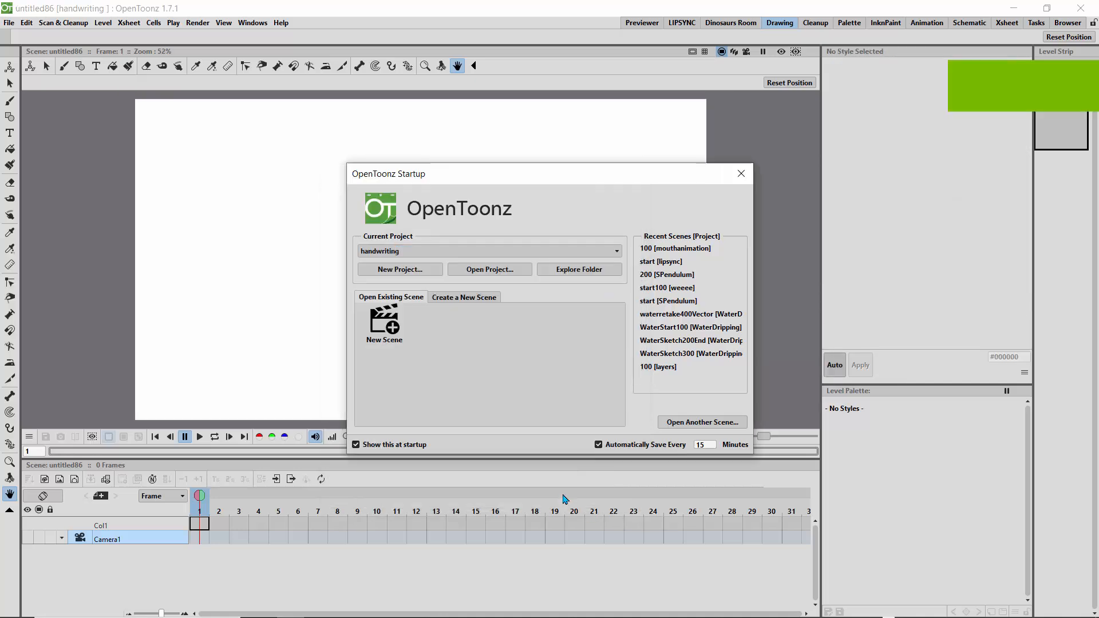
left_click(384, 336)
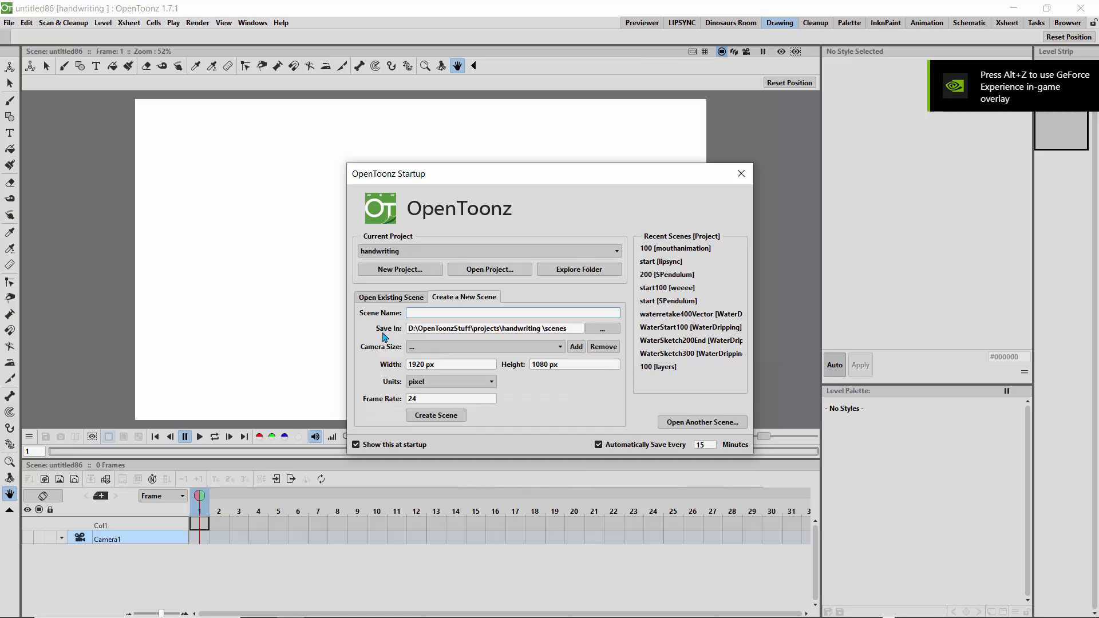
type("100")
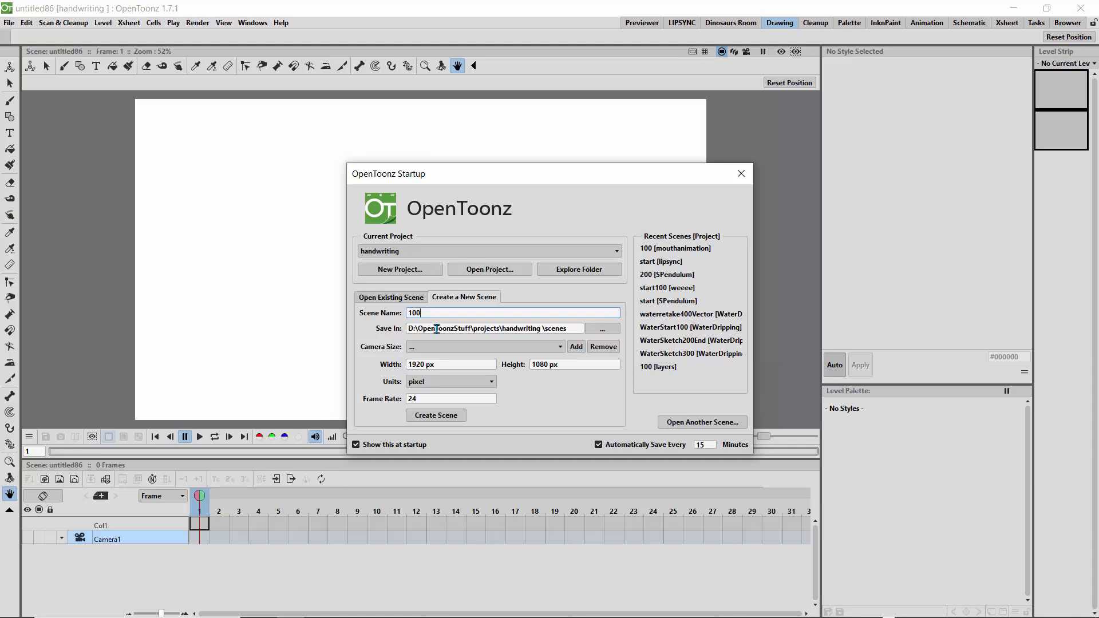
left_click(413, 397)
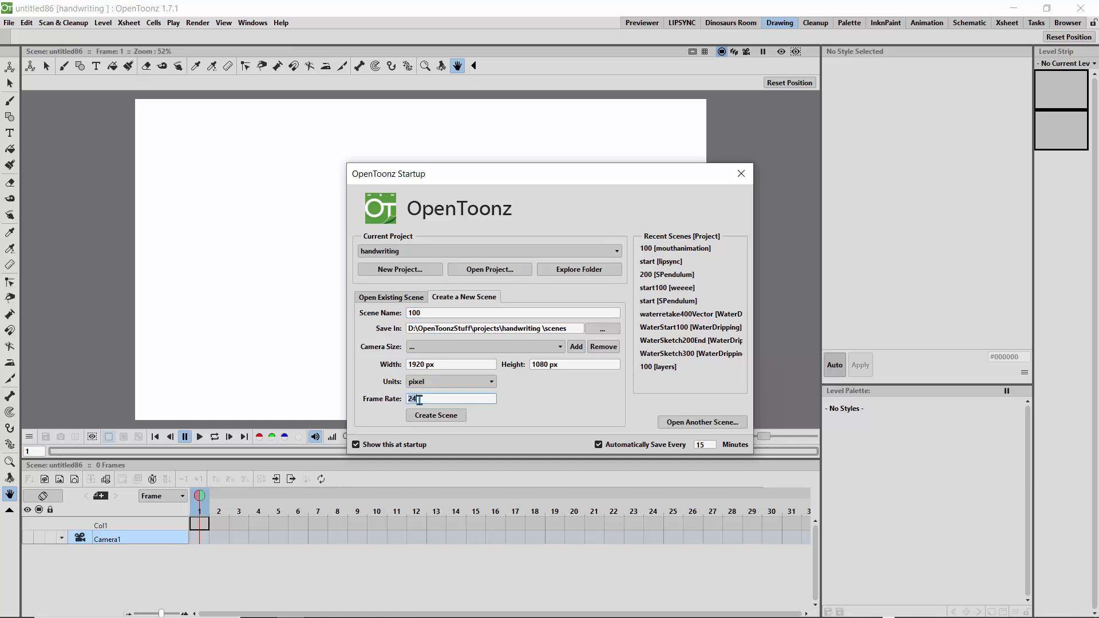
left_click_drag(423, 401, 399, 404)
type("12")
left_click(438, 415)
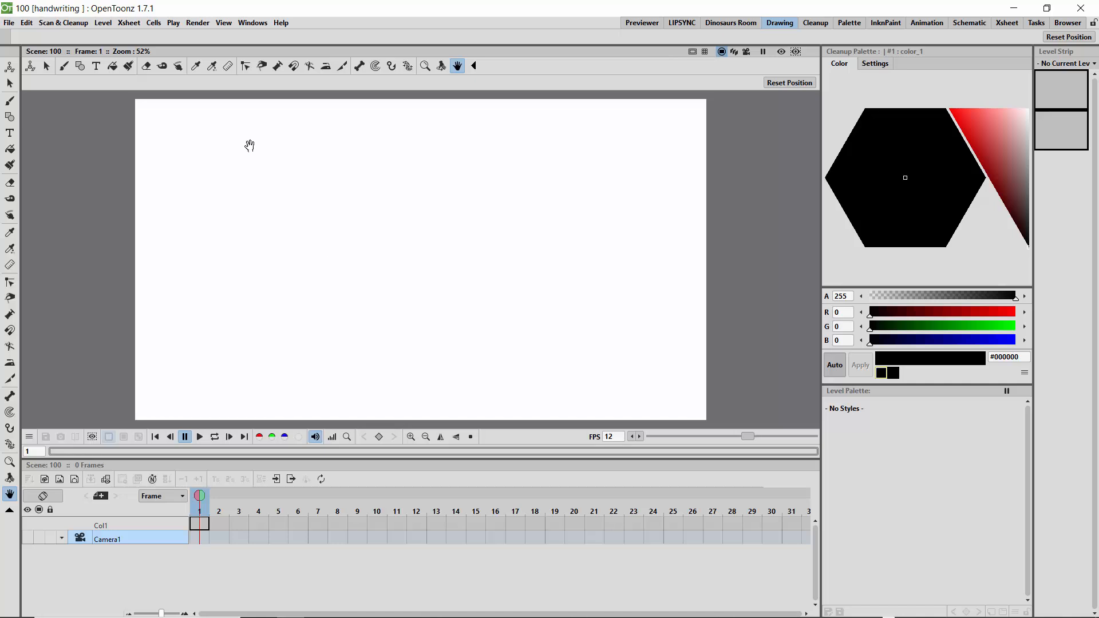
Check the scene's frame rate in the scene settings and the resolution in the current camera settings
left_click(129, 24)
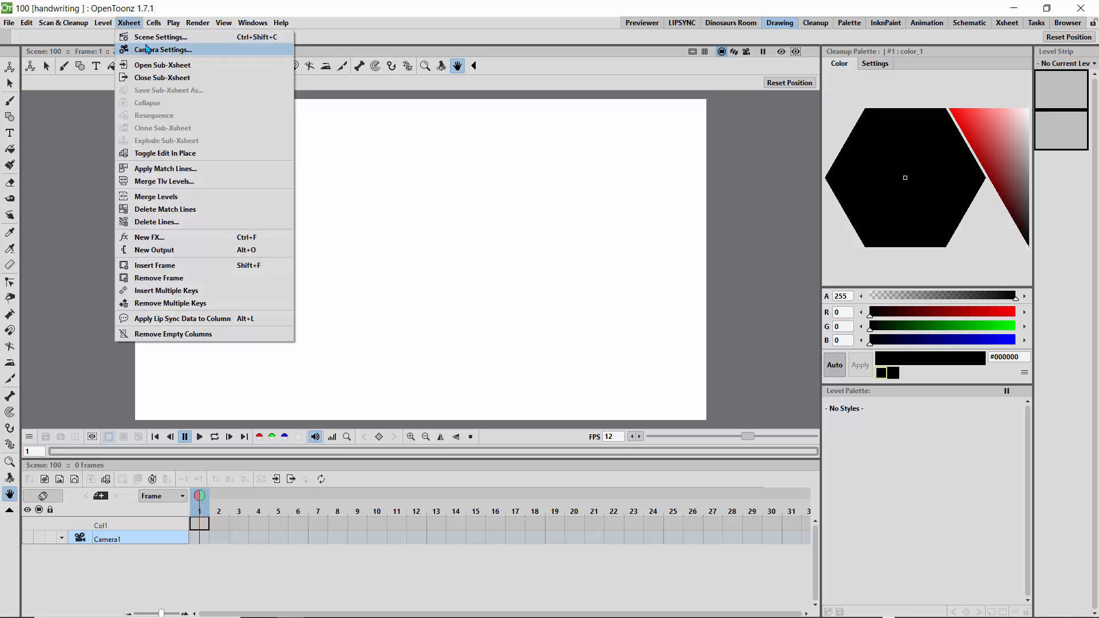
left_click(142, 38)
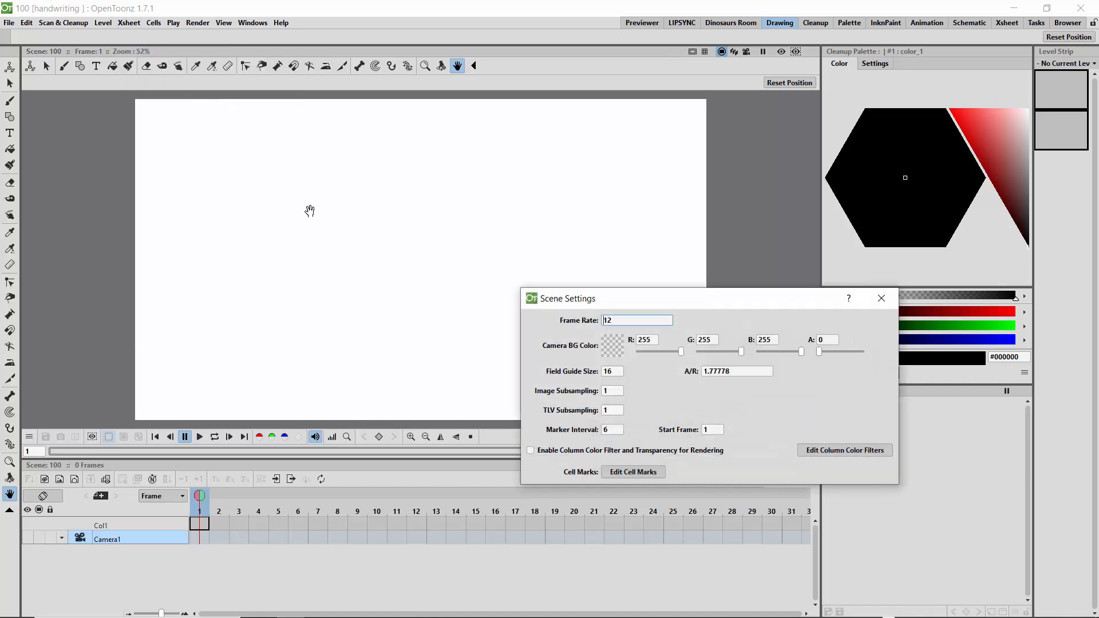
left_click(882, 298)
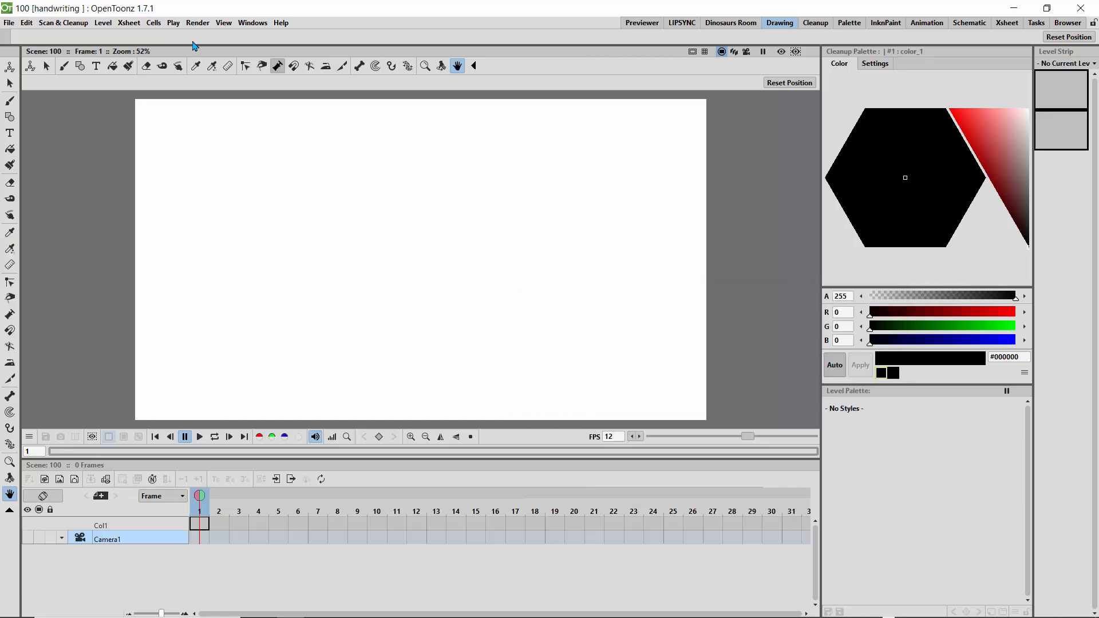
left_click(128, 23)
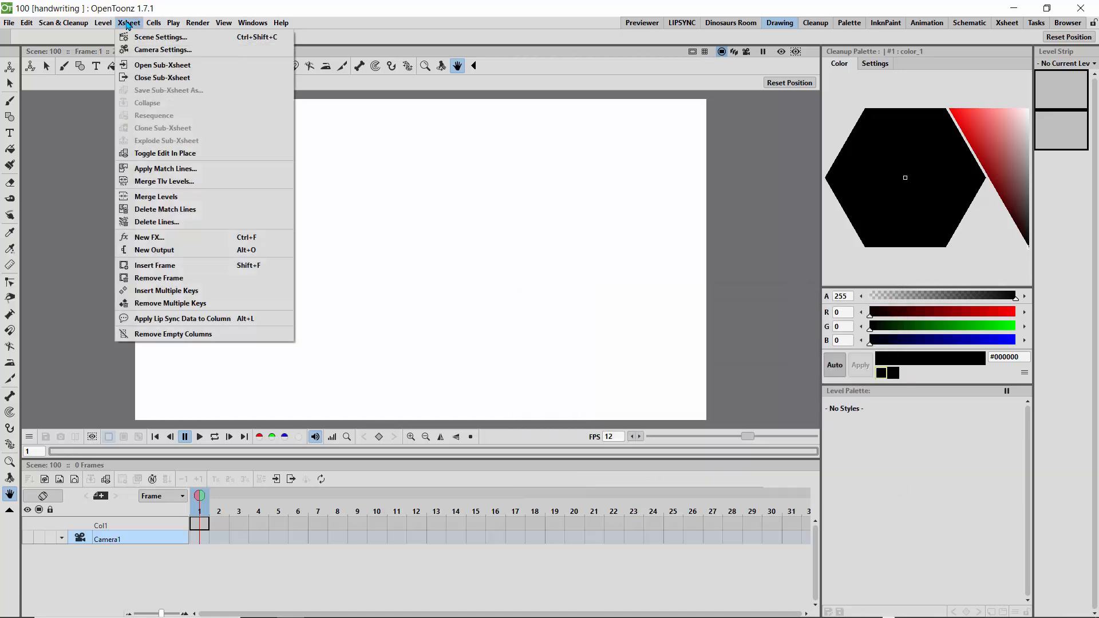
left_click(155, 59)
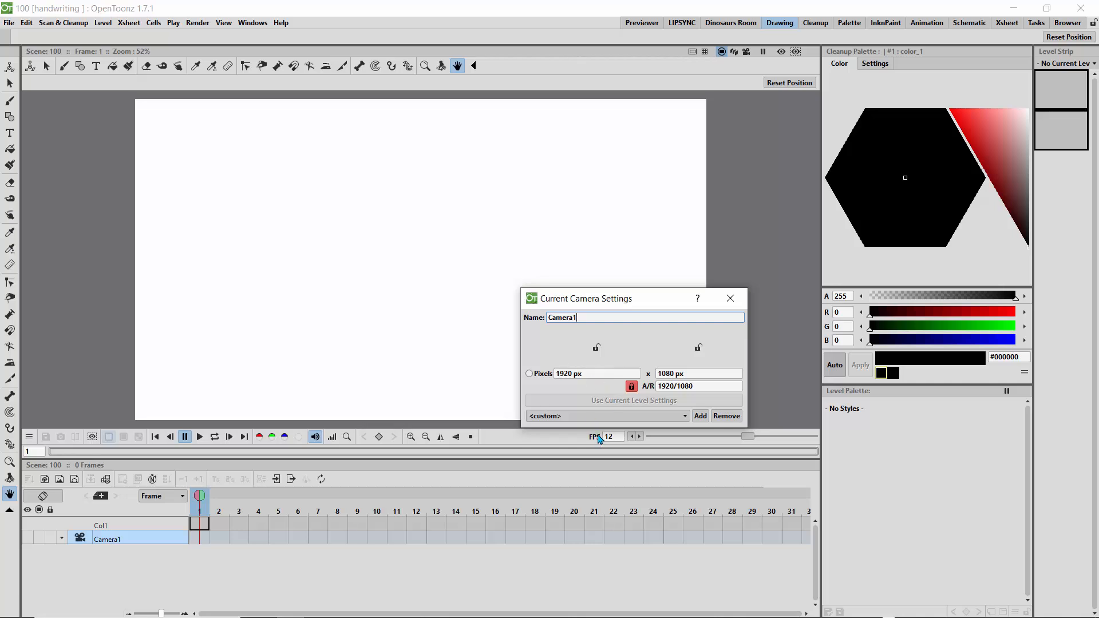
left_click(730, 299)
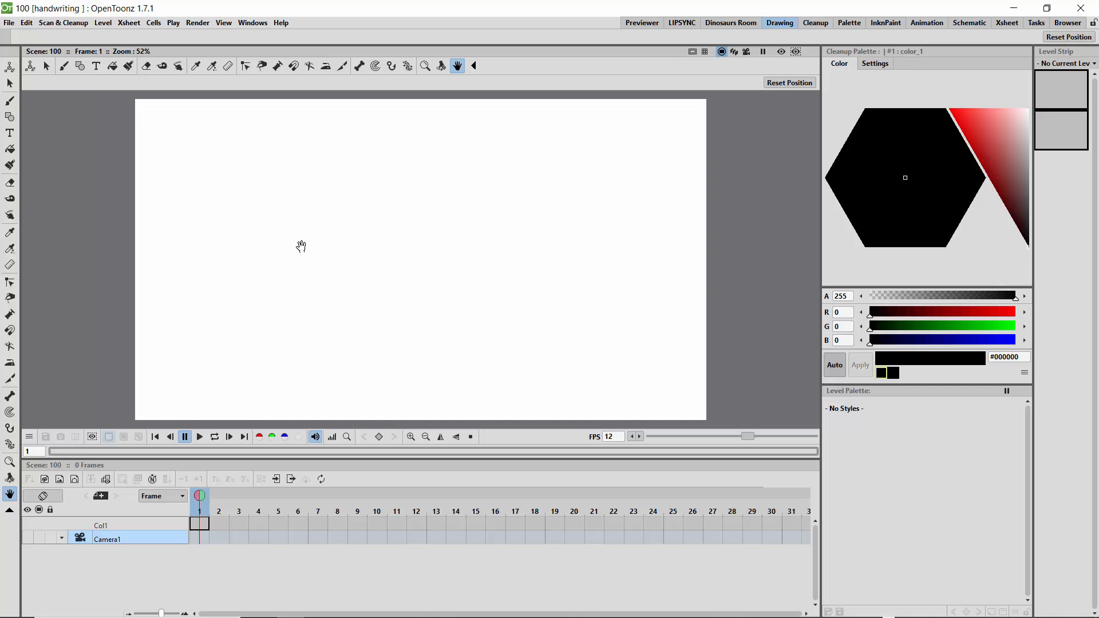
Create a new raster level named A in png format, 1920 x 1080 px
left_click(103, 23)
mouse_move(116, 38)
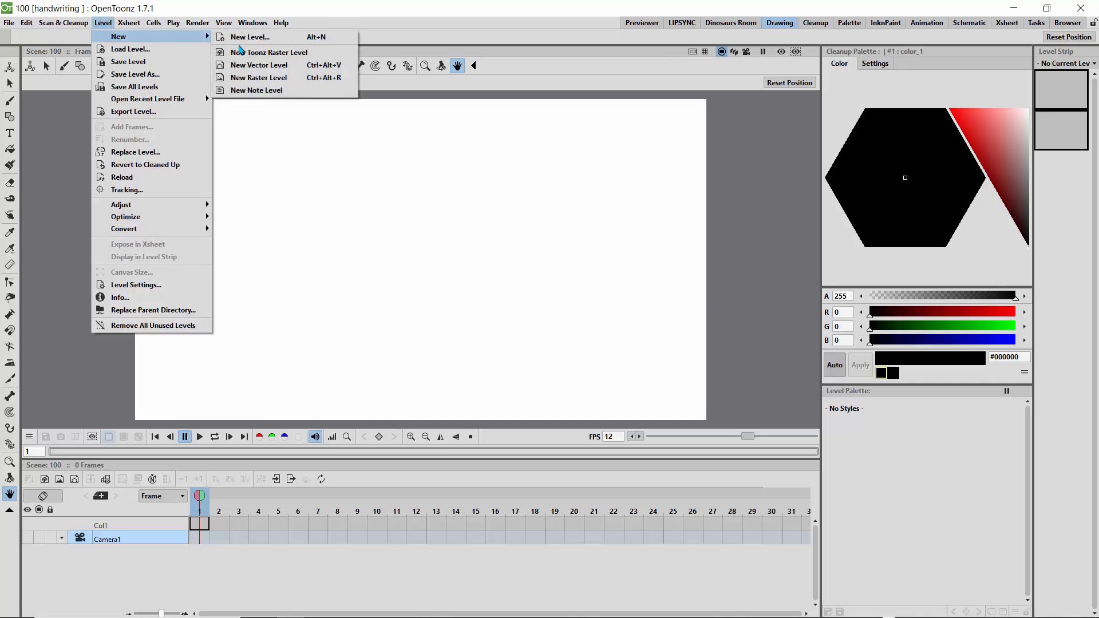
left_click(247, 78)
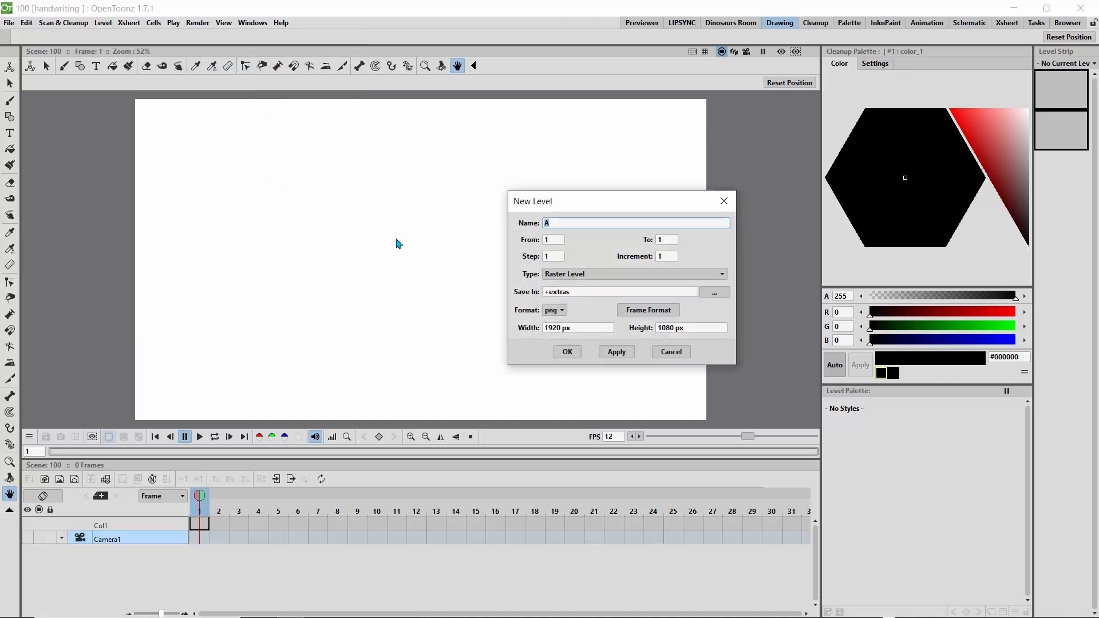
left_click(565, 350)
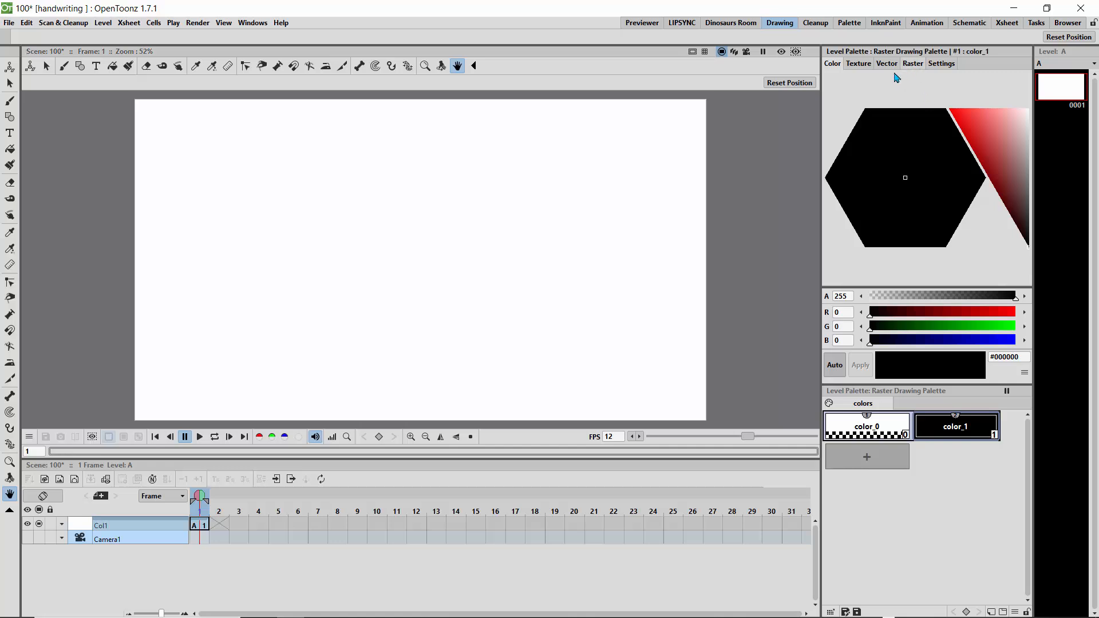
Assign the blue pencil raster brush to color_1 and pin that brush to the top of the brush list
left_click(910, 64)
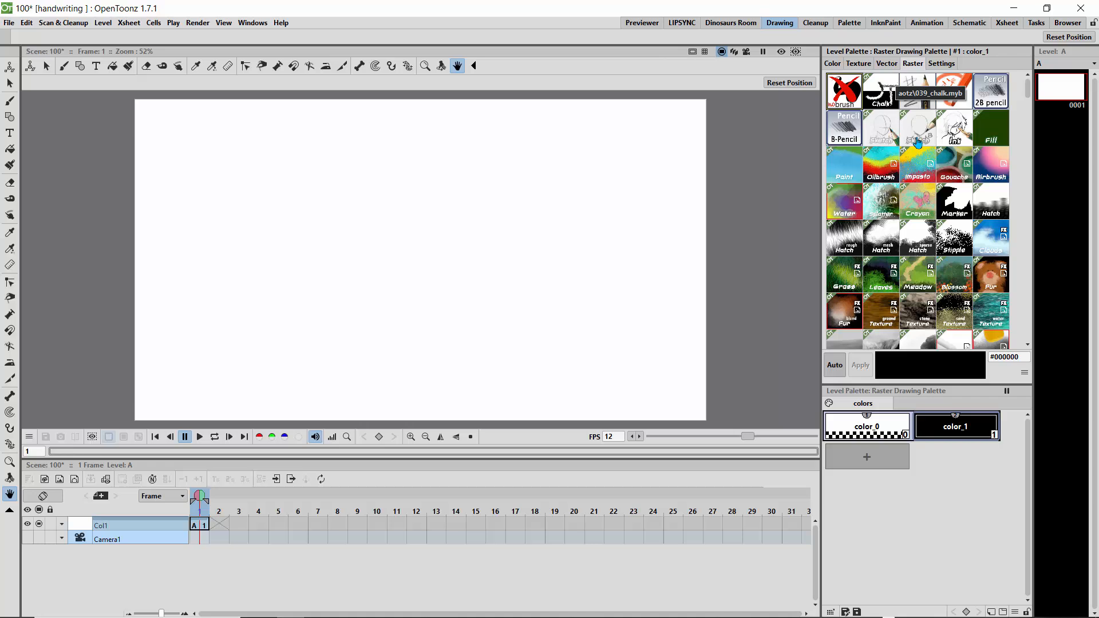
left_click(989, 97)
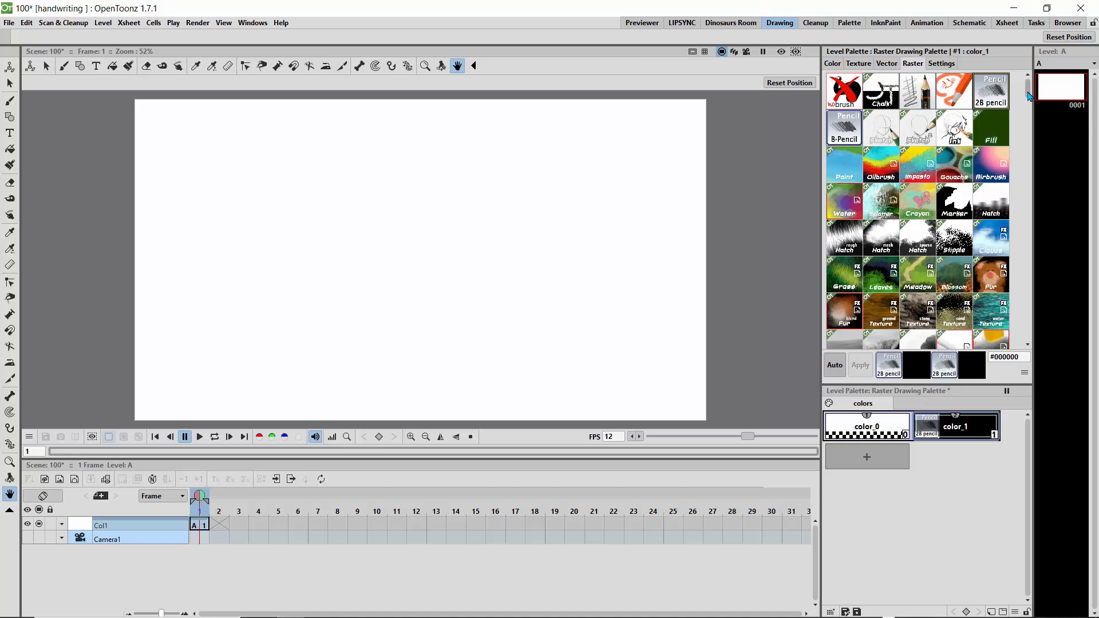
left_click_drag(1028, 94, 1026, 154)
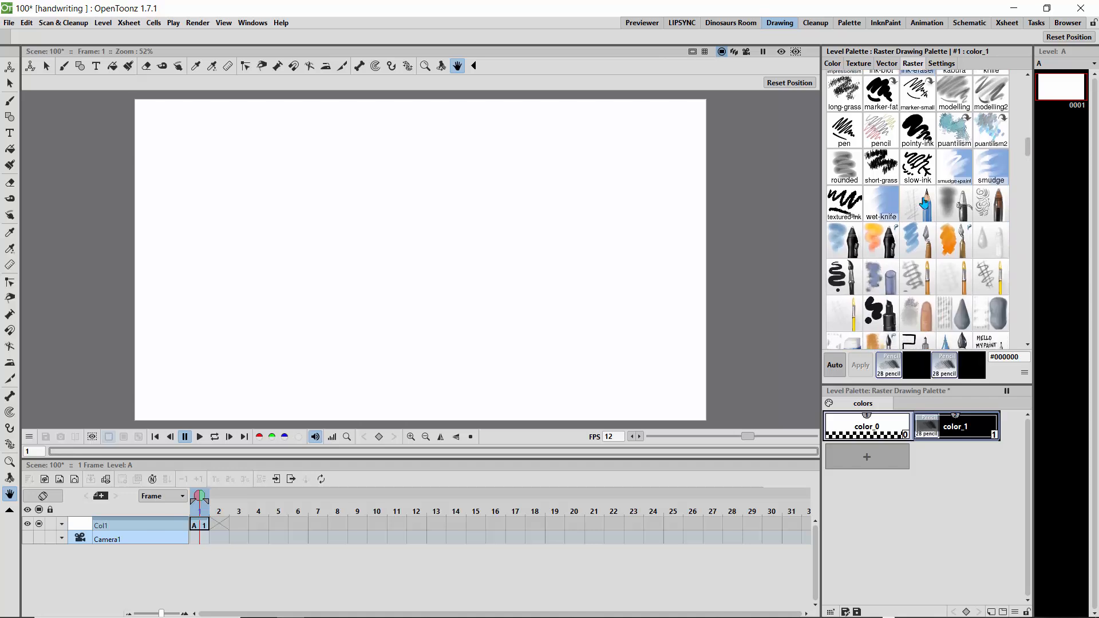
left_click(919, 209)
right_click(920, 209)
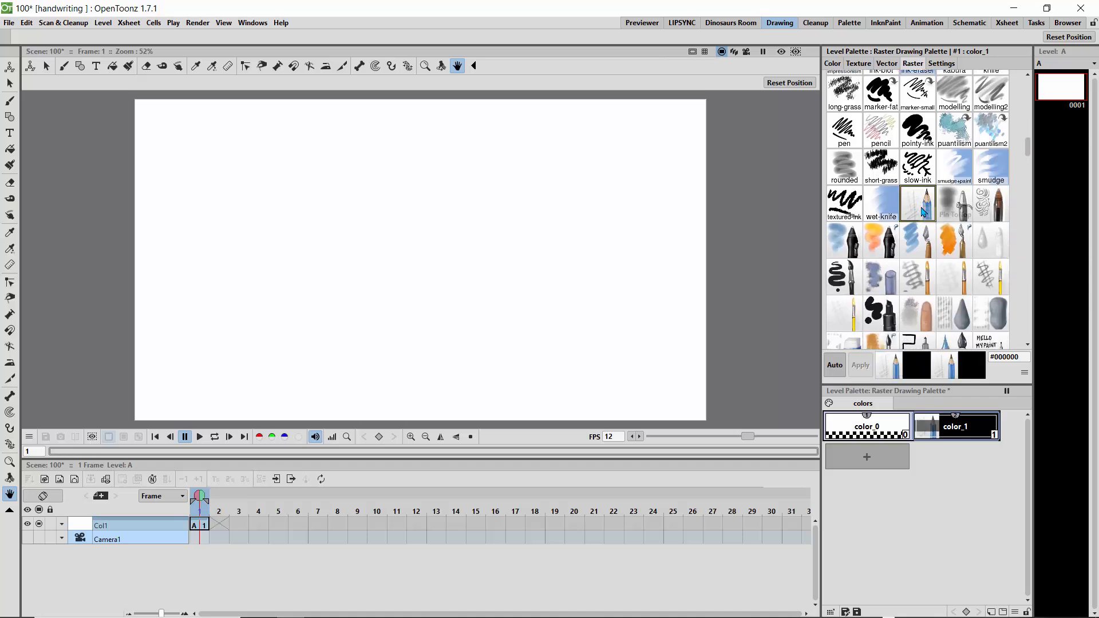
left_click(945, 221)
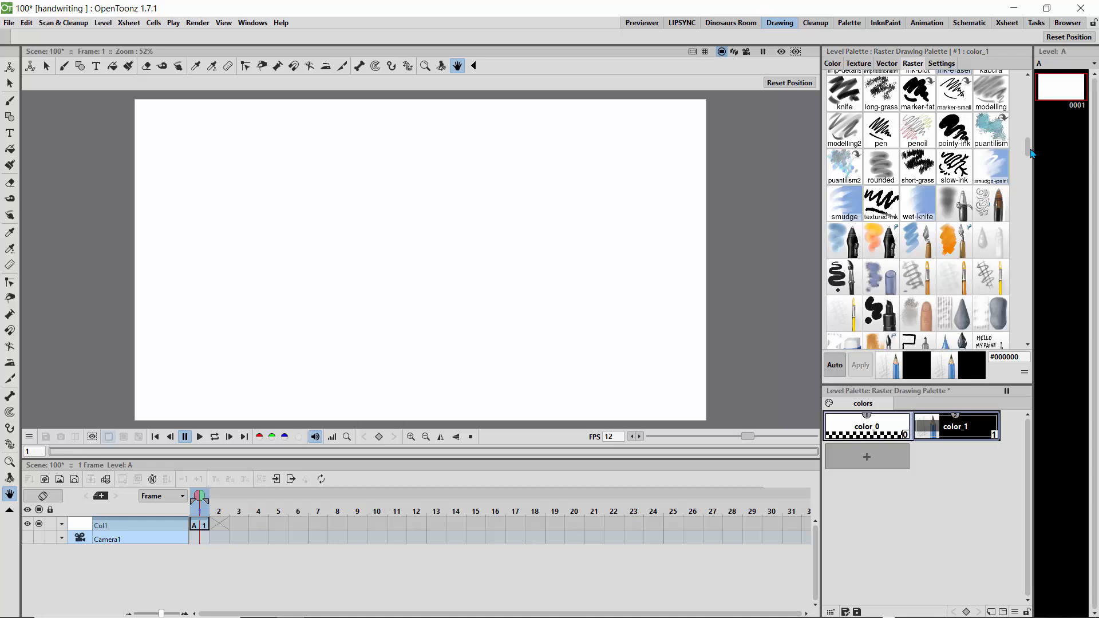
left_click_drag(1027, 153, 1018, 78)
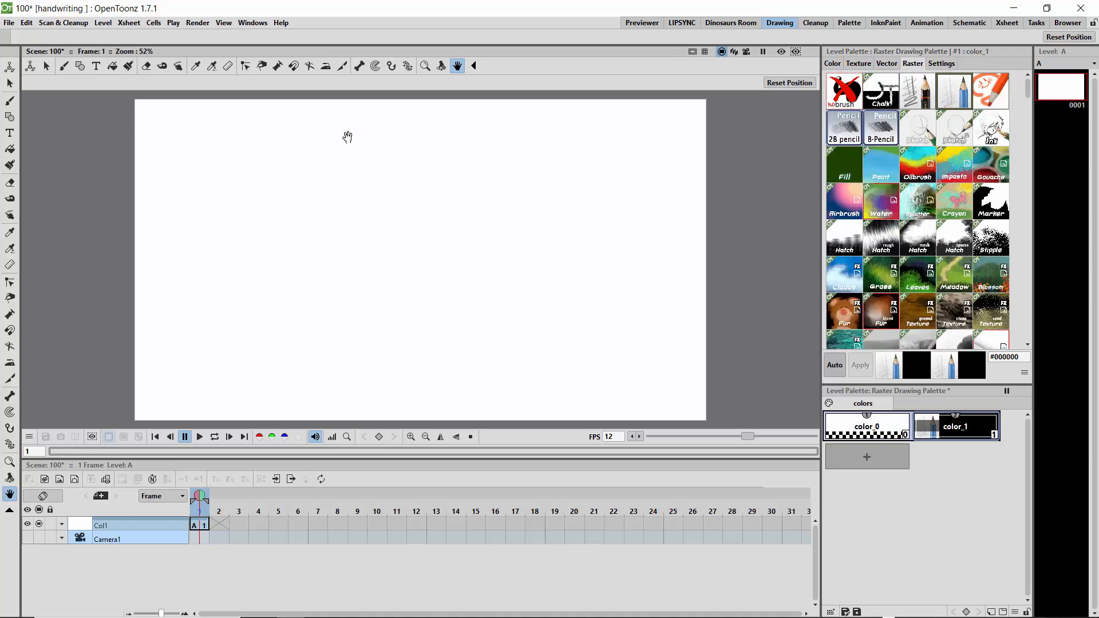
Activate the Brush tool, set its size to 2.11, and undo the test strokes made with the blue pencil
left_click(11, 103)
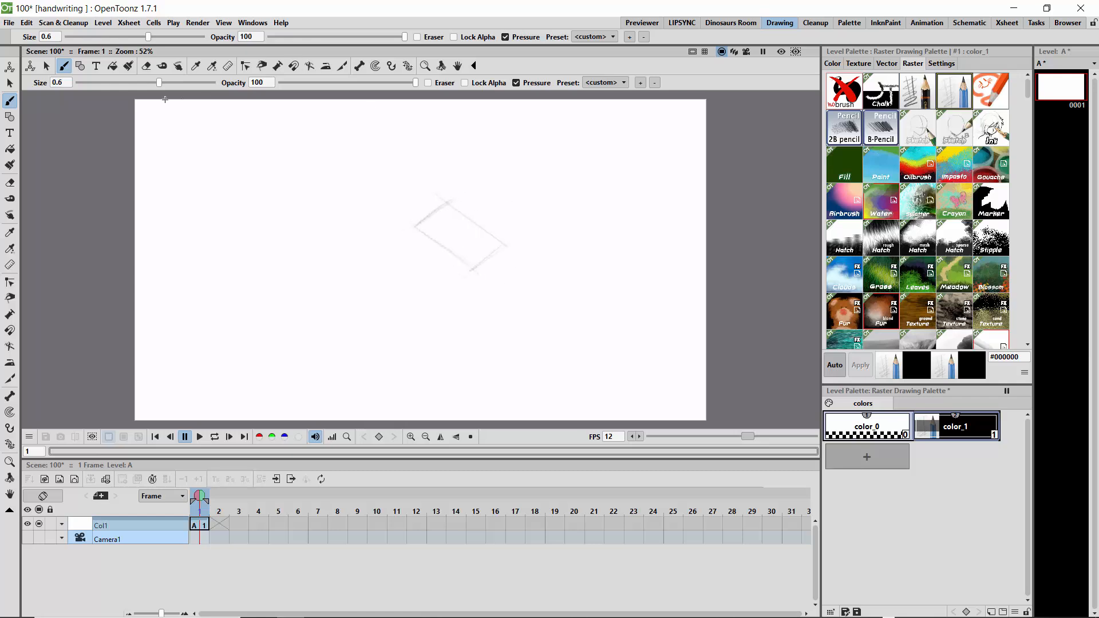
left_click_drag(160, 82, 193, 83)
left_click_drag(588, 229, 594, 225)
key("ctrl+z")
key("ctrl+z")
key("ctrl+z")
key("ctrl+z")
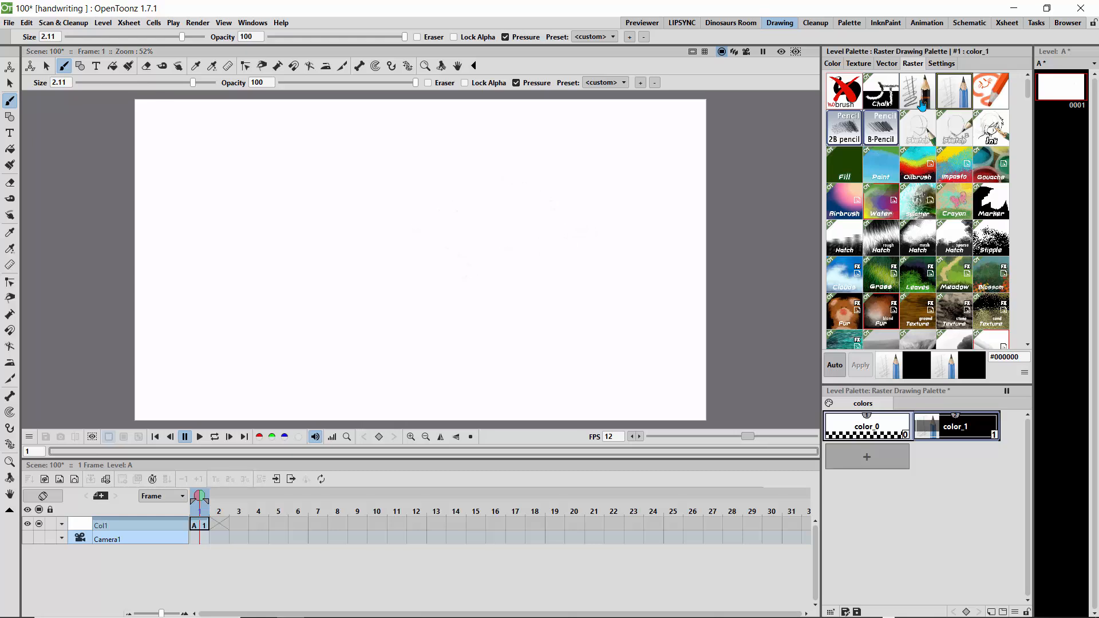
Assign the 2B pencil brush to color_1 and add a new palette style that uses the B-Pencil brush
left_click(840, 133)
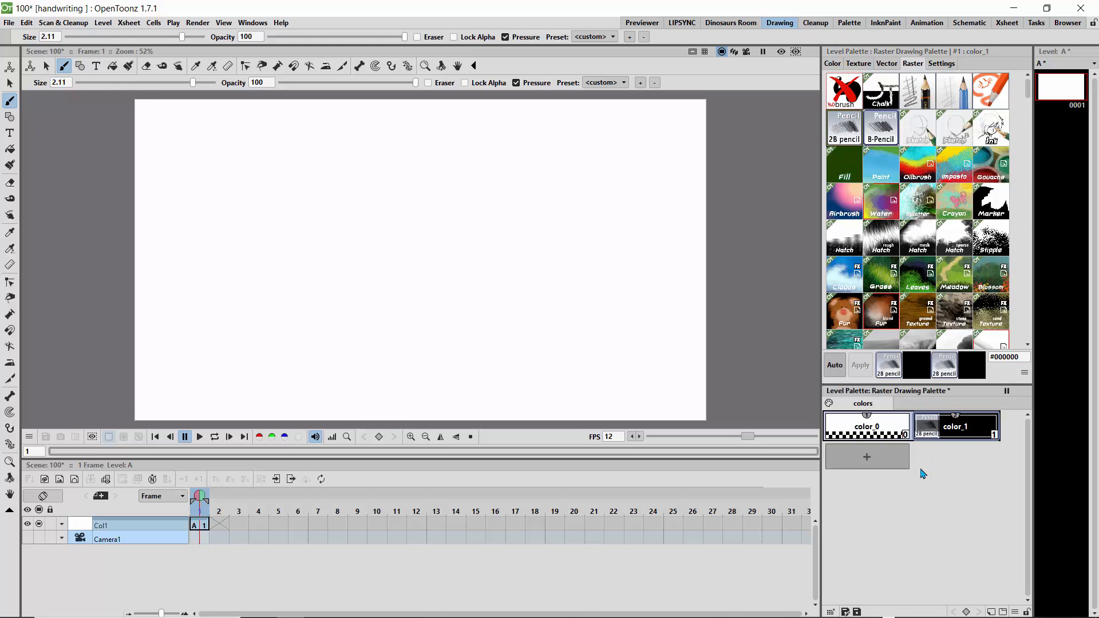
left_click(866, 460)
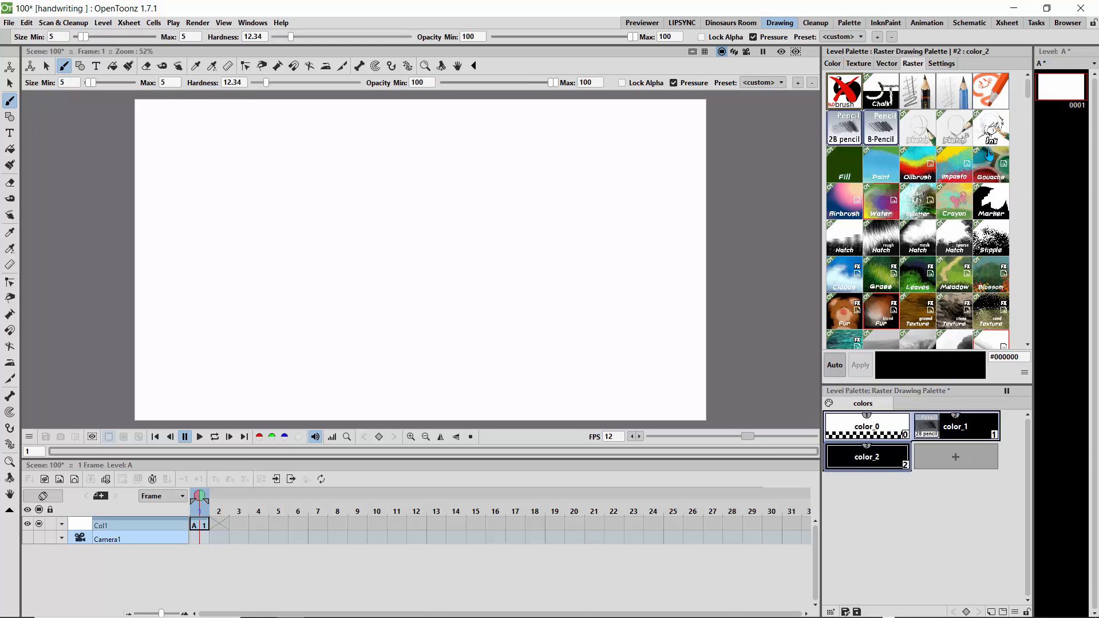
left_click(874, 140)
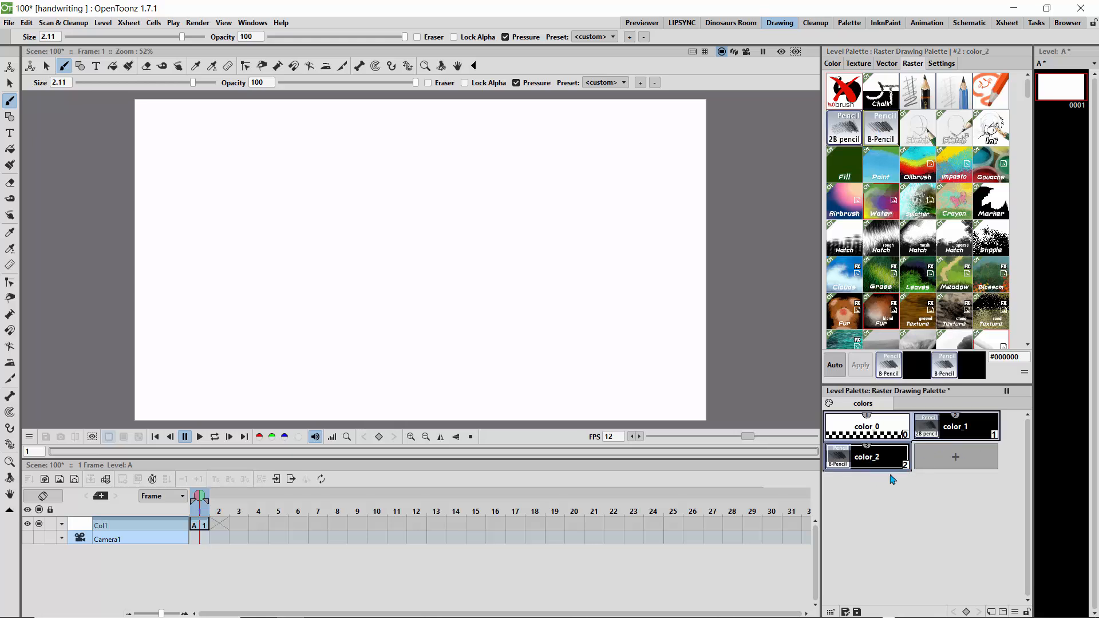
Rename the 2B pencil style as 2B and the B-Pencil style as b
double_click(955, 438)
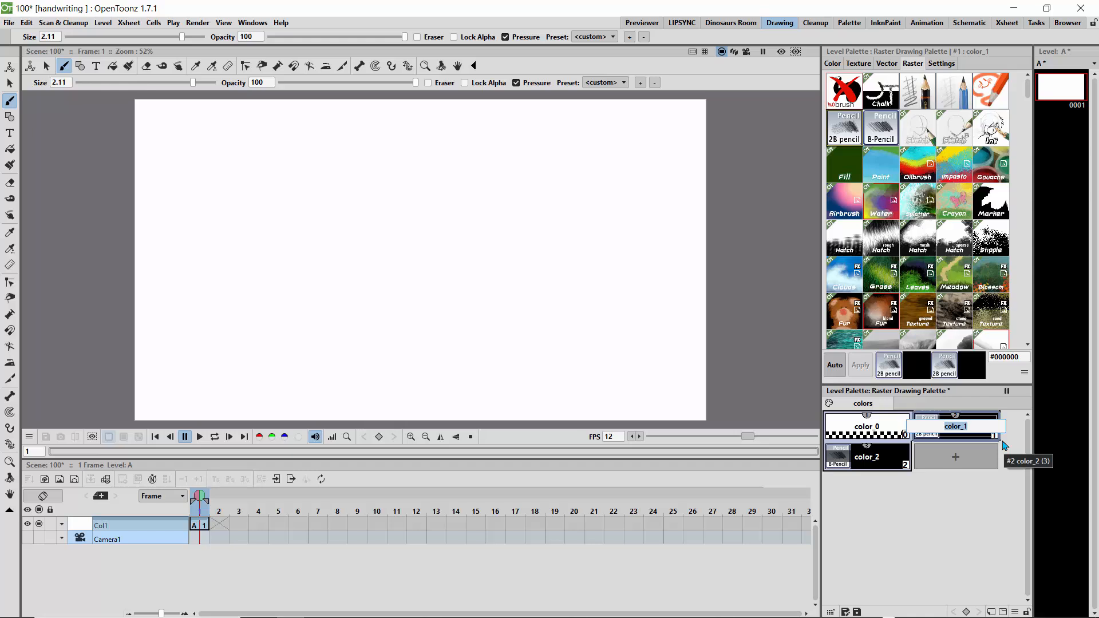
type("2B")
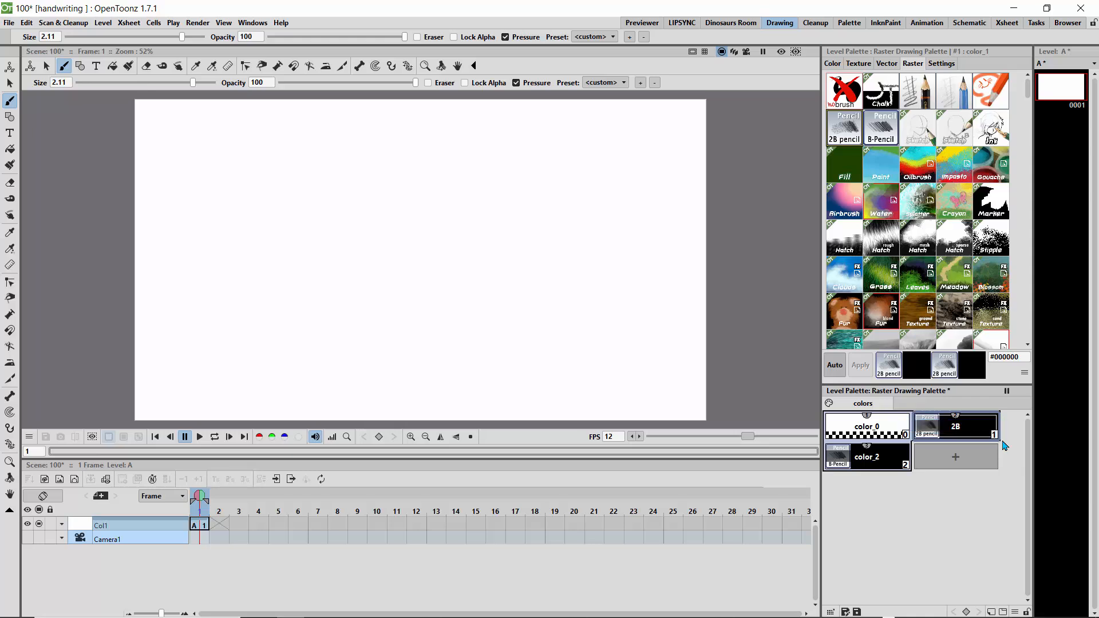
key("Return")
left_click(862, 459)
double_click(862, 460)
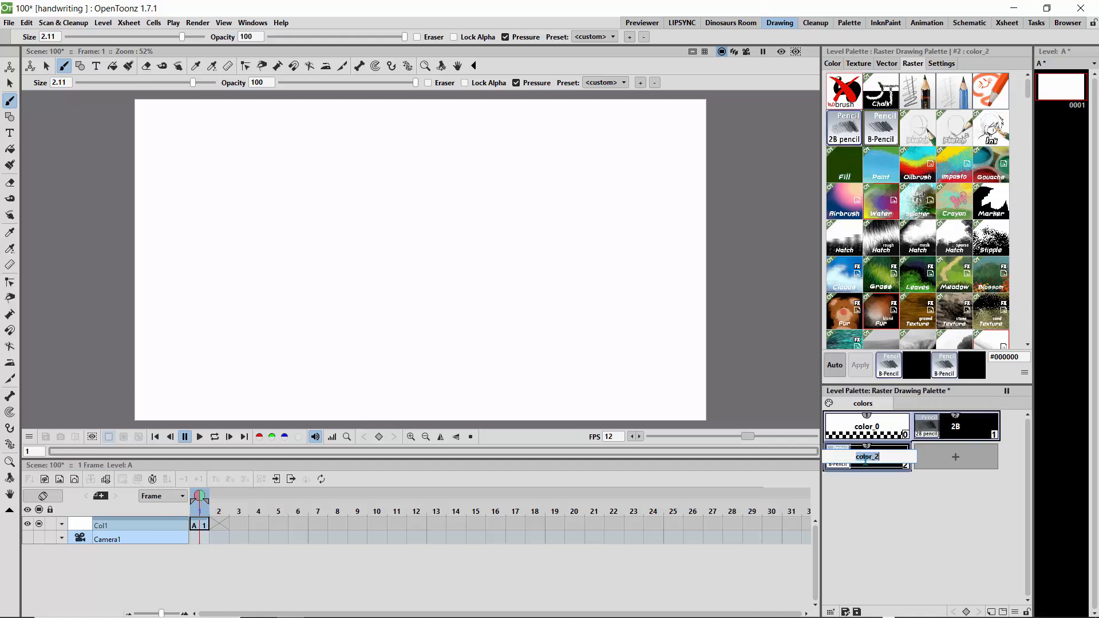
type("B")
key("Return")
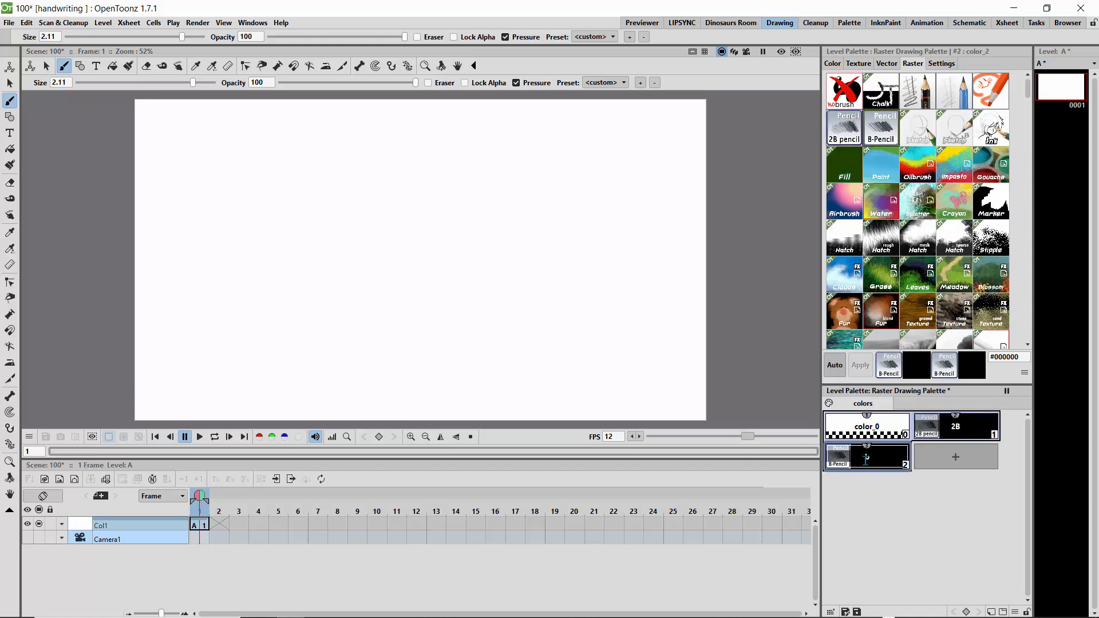
Select the 2B style, set the brush size to 0.98, and undo the test strokes made with it
left_click(946, 439)
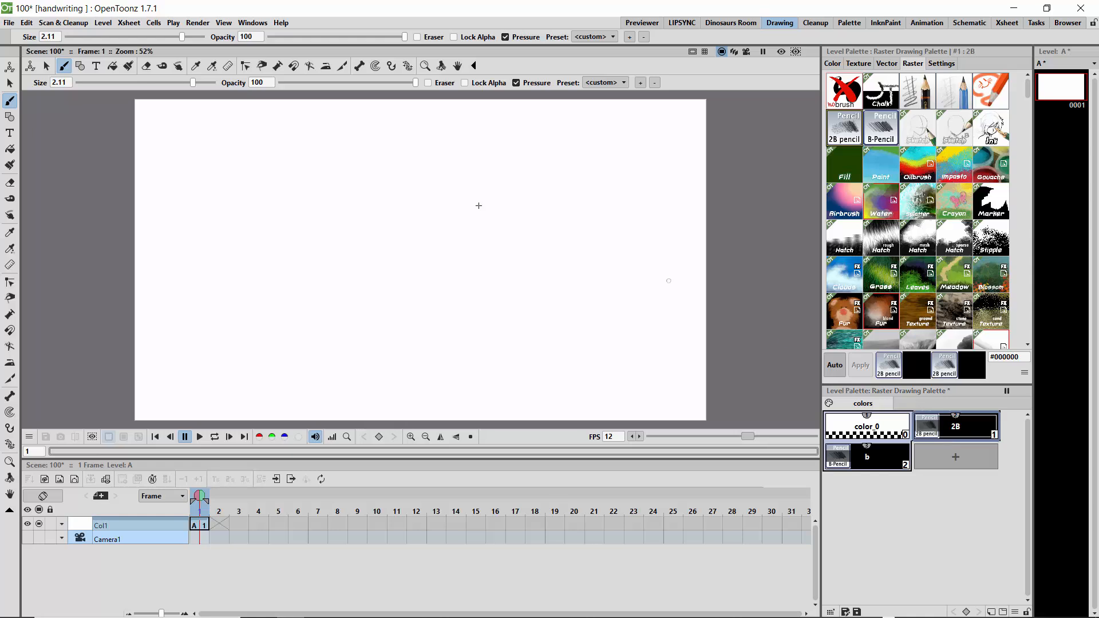
left_click_drag(413, 174, 503, 237)
key("ctrl+z")
key("ctrl+z")
key("ctrl+z")
mouse_move(194, 83)
left_mouse_down()
mouse_move(150, 84)
mouse_move(168, 83)
left_mouse_up()
left_click_drag(518, 152, 582, 208)
key("ctrl+z")
Sketch the rounded outline of a capital letter H left of the canvas centre on frame 1
left_click_drag(339, 191, 334, 228)
left_click_drag(327, 183, 304, 264)
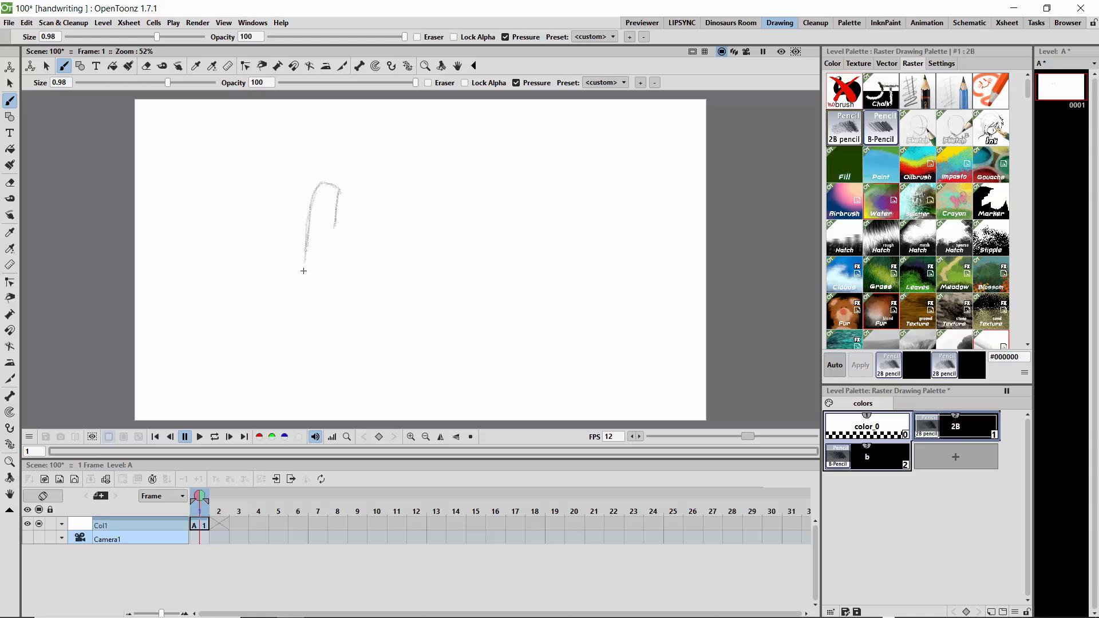
mouse_move(362, 194)
left_mouse_down()
mouse_move(359, 219)
mouse_move(362, 194)
mouse_move(376, 189)
mouse_move(382, 202)
mouse_move(372, 287)
mouse_move(305, 254)
mouse_move(326, 257)
mouse_move(331, 243)
mouse_move(327, 269)
mouse_move(309, 270)
mouse_move(307, 257)
mouse_move(317, 281)
mouse_move(310, 275)
mouse_move(332, 247)
mouse_move(368, 246)
mouse_move(352, 257)
mouse_move(354, 247)
mouse_move(356, 283)
mouse_move(353, 273)
mouse_move(372, 277)
mouse_move(373, 268)
mouse_move(363, 285)
mouse_move(355, 275)
mouse_move(376, 272)
mouse_move(357, 288)
left_mouse_up()
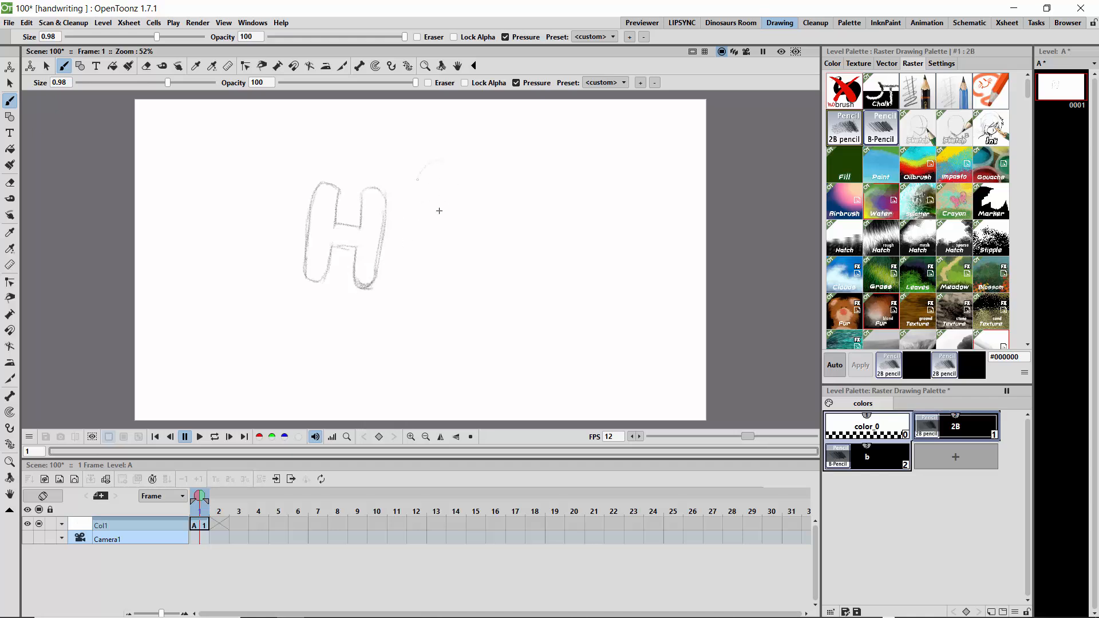
Sketch a lowercase i beside the H, with a round smiling face as its dot and a rounded outline as its stem
left_click_drag(461, 167, 431, 206)
mouse_move(462, 172)
left_mouse_down()
mouse_move(462, 197)
mouse_move(451, 188)
mouse_move(446, 209)
mouse_move(420, 196)
mouse_move(433, 177)
mouse_move(451, 176)
mouse_move(440, 199)
left_mouse_up()
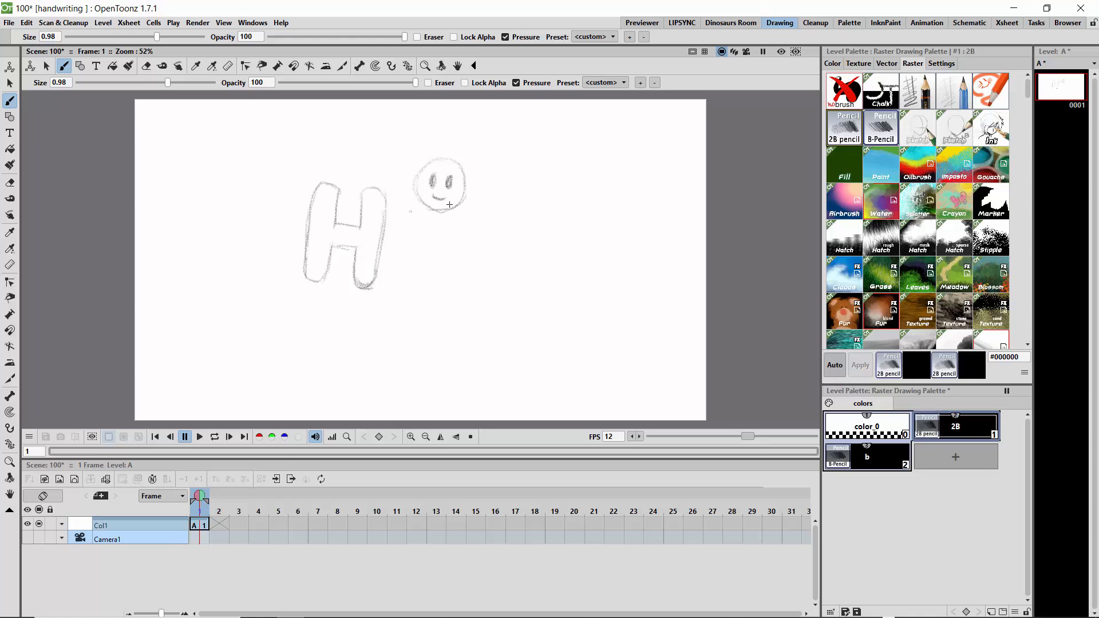
mouse_move(420, 221)
left_mouse_down()
mouse_move(446, 230)
mouse_move(440, 264)
mouse_move(446, 239)
mouse_move(438, 290)
left_mouse_up()
mouse_move(421, 223)
left_mouse_down()
mouse_move(413, 280)
mouse_move(418, 236)
mouse_move(415, 273)
mouse_move(436, 288)
left_mouse_up()
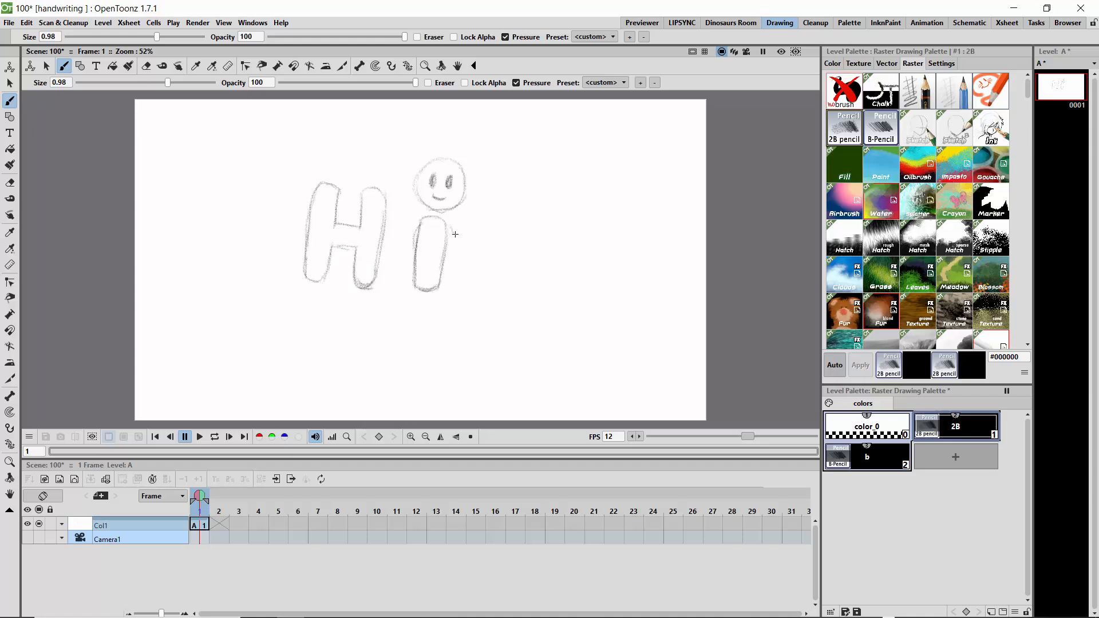
Add bent arms on both sides of the i's stem and retrace the outline of its round face
left_click_drag(455, 234, 452, 270)
left_click_drag(403, 234, 410, 252)
left_click_drag(424, 165, 421, 200)
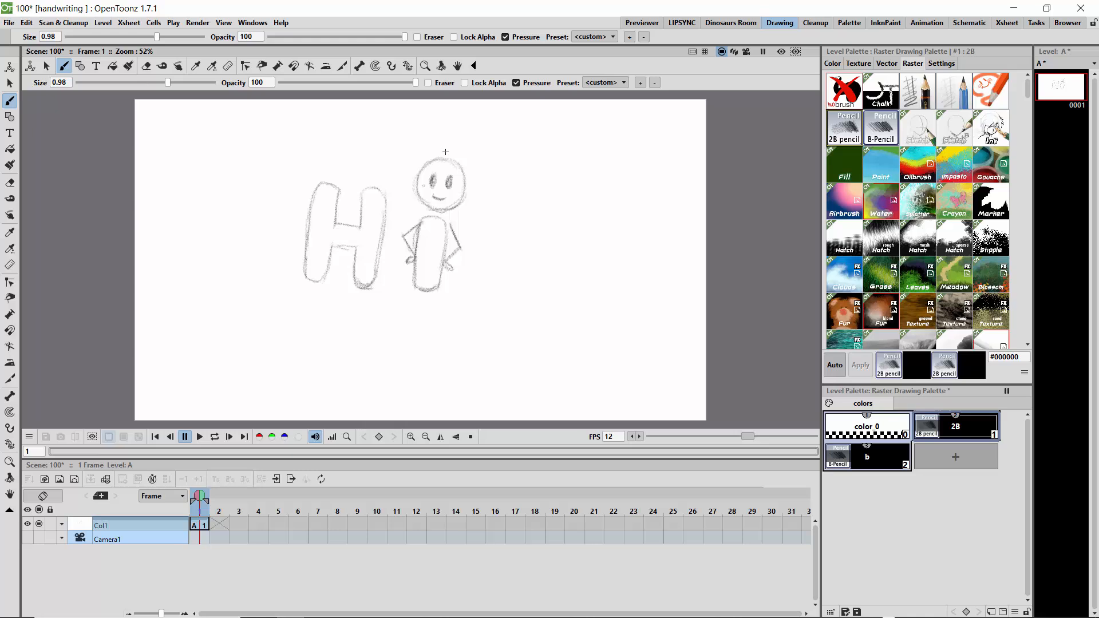
Extend the playback range to frame 24 and show frame 1 as onion skin while on frame 2
left_click(215, 502)
mouse_move(206, 506)
left_mouse_down()
mouse_move(657, 507)
mouse_move(645, 510)
left_mouse_up()
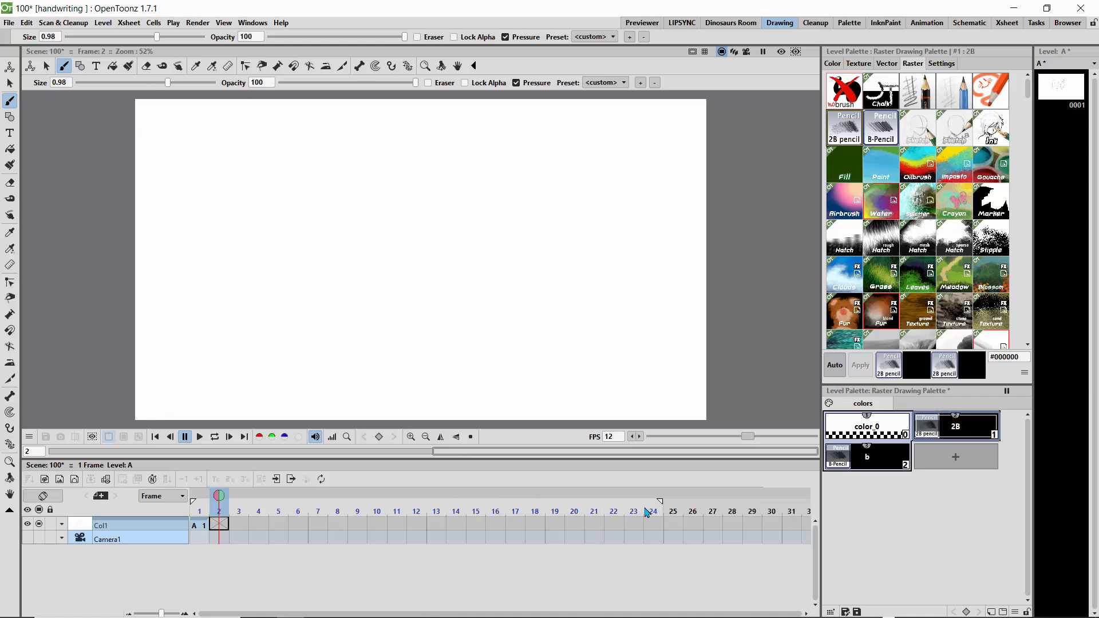
left_click_drag(217, 503, 199, 502)
left_click(218, 503)
left_click(200, 496)
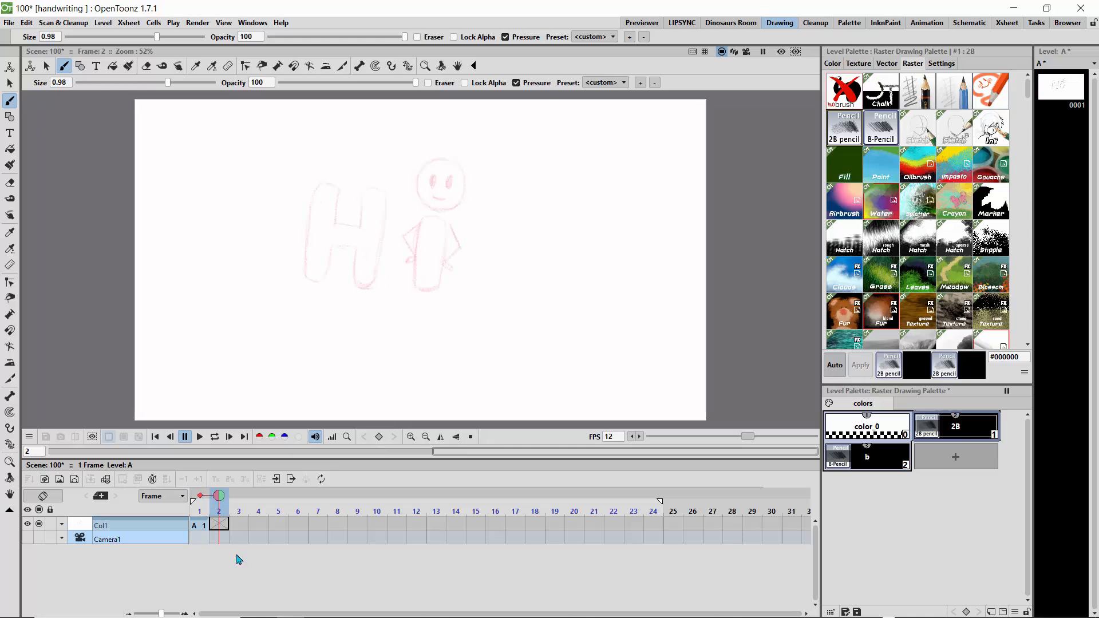
Trace the outline of the H on frame 2 over the onion-skinned sketch
left_click(330, 179)
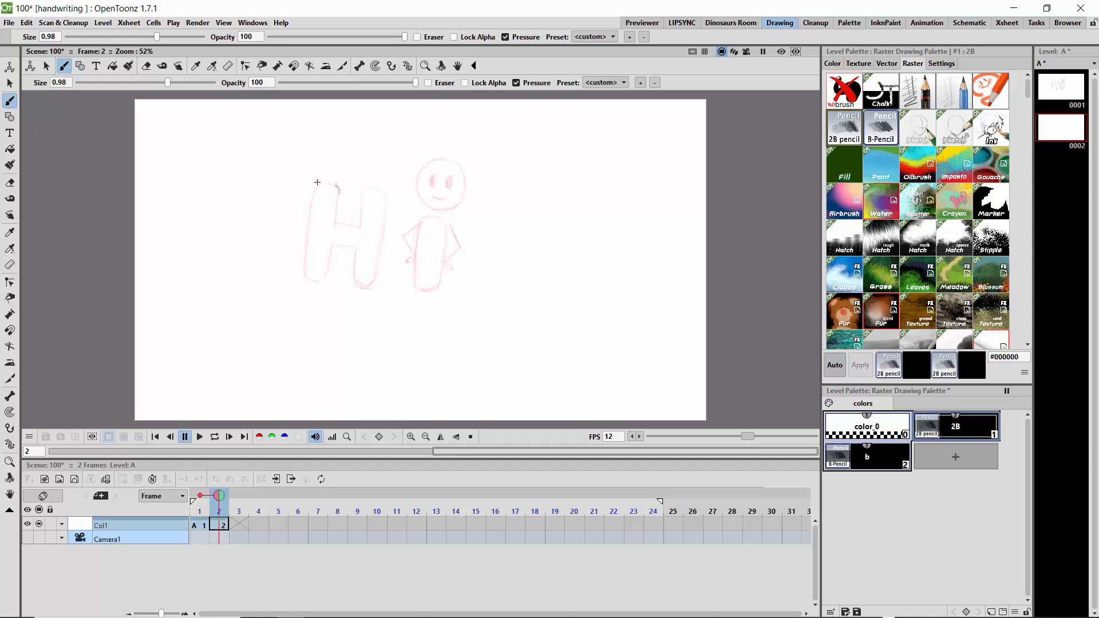
mouse_move(313, 193)
left_mouse_down()
mouse_move(306, 276)
mouse_move(331, 250)
mouse_move(324, 272)
mouse_move(331, 257)
mouse_move(303, 269)
mouse_move(312, 279)
mouse_move(331, 245)
mouse_move(347, 249)
mouse_move(337, 245)
mouse_move(360, 254)
mouse_move(361, 289)
mouse_move(354, 276)
mouse_move(378, 268)
left_mouse_up()
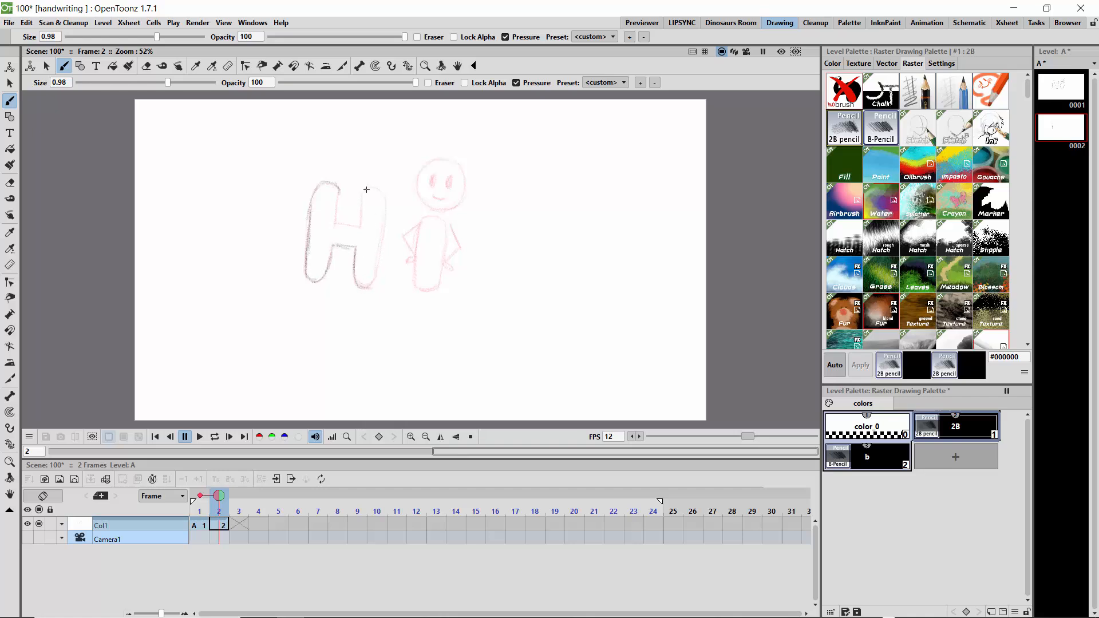
mouse_move(366, 190)
left_mouse_down()
mouse_move(359, 227)
mouse_move(332, 220)
mouse_move(334, 196)
mouse_move(334, 218)
mouse_move(368, 188)
mouse_move(385, 194)
mouse_move(353, 280)
left_mouse_up()
Trace the outline of the H on frame 3, slightly offset from the onion-skinned outline
key("period")
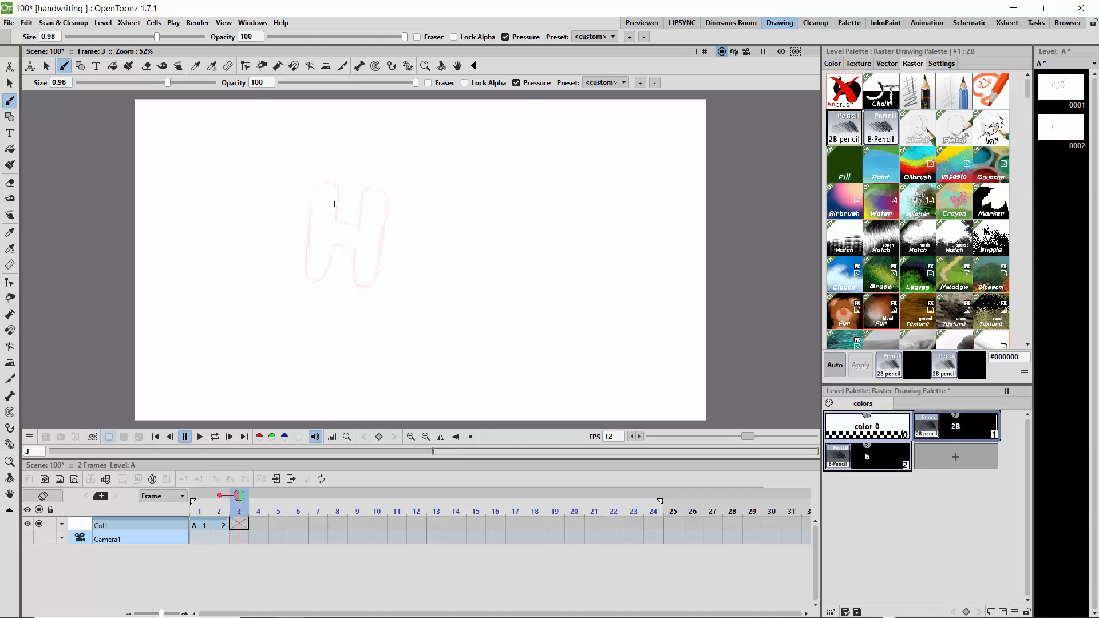
mouse_move(336, 196)
left_mouse_down()
mouse_move(338, 212)
mouse_move(326, 179)
mouse_move(301, 266)
mouse_move(324, 265)
mouse_move(329, 252)
mouse_move(306, 278)
left_mouse_up()
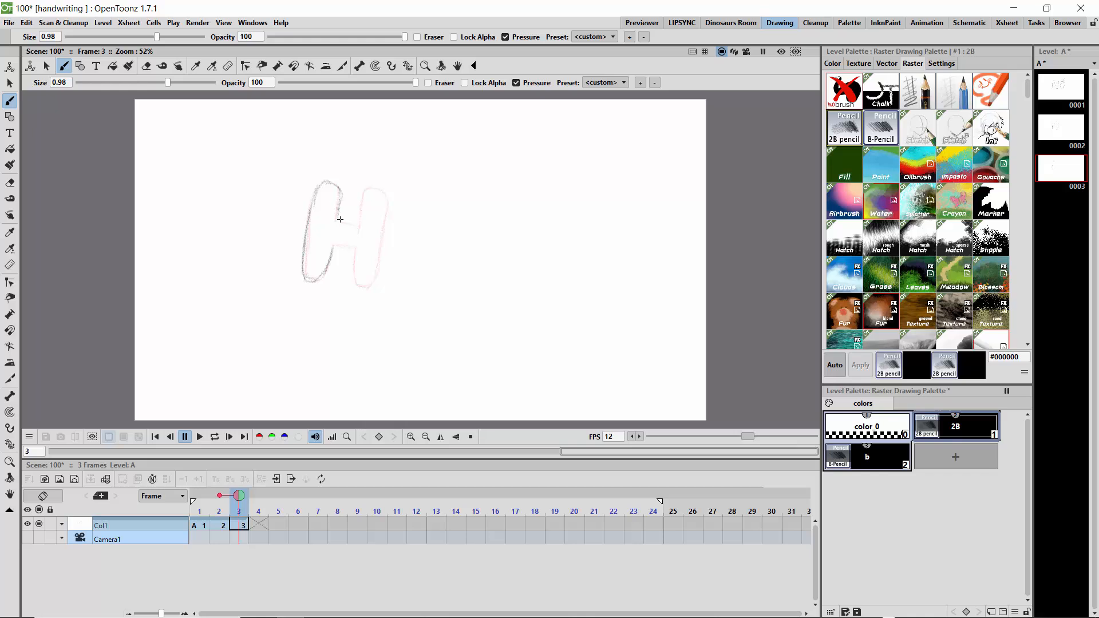
mouse_move(338, 218)
left_mouse_down()
mouse_move(364, 193)
mouse_move(383, 198)
mouse_move(381, 189)
mouse_move(362, 290)
left_mouse_up()
mouse_move(355, 250)
left_mouse_down()
mouse_move(359, 286)
mouse_move(344, 255)
mouse_move(352, 250)
mouse_move(330, 245)
left_mouse_up()
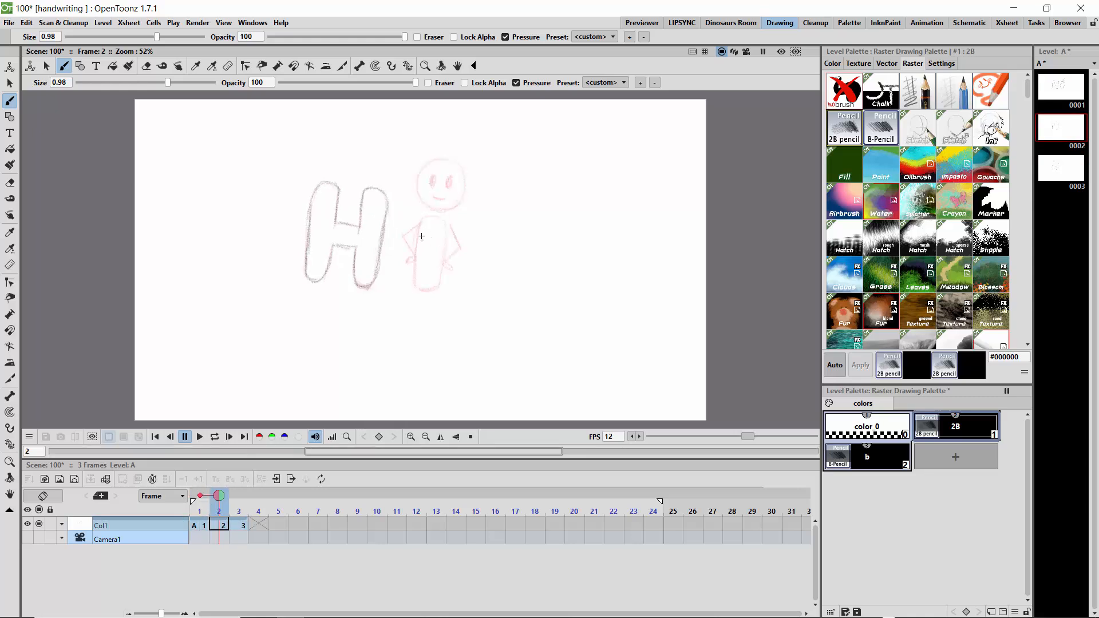
Return to frame 2 and trace the i there, including its stem, smiling face and both bent arms
mouse_move(433, 215)
left_mouse_down()
mouse_move(421, 220)
mouse_move(416, 289)
left_mouse_up()
mouse_move(445, 250)
left_mouse_down()
mouse_move(441, 276)
mouse_move(420, 287)
mouse_move(417, 266)
mouse_move(430, 290)
left_mouse_up()
mouse_move(457, 164)
left_mouse_down()
mouse_move(423, 167)
mouse_move(421, 180)
mouse_move(428, 206)
mouse_move(423, 194)
mouse_move(448, 207)
mouse_move(430, 203)
mouse_move(462, 196)
mouse_move(445, 209)
mouse_move(462, 180)
mouse_move(456, 205)
mouse_move(460, 169)
mouse_move(462, 192)
mouse_move(451, 160)
mouse_move(461, 172)
mouse_move(434, 163)
mouse_move(448, 188)
left_mouse_up()
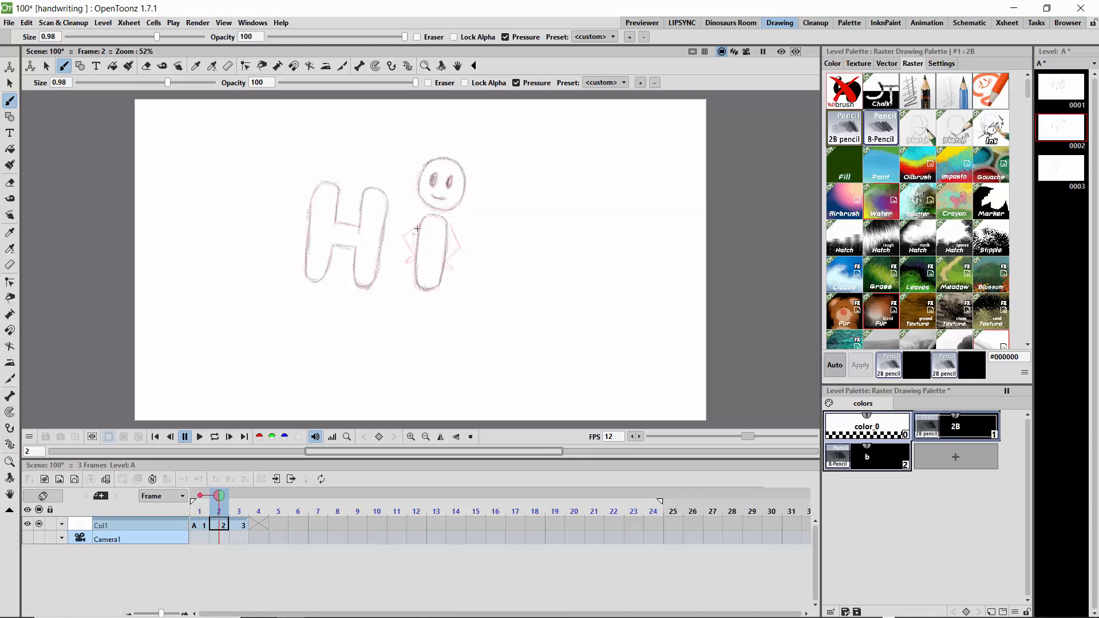
mouse_move(403, 234)
left_mouse_down()
mouse_move(420, 226)
mouse_move(410, 255)
left_mouse_up()
mouse_move(447, 224)
left_mouse_down()
mouse_move(466, 245)
mouse_move(454, 266)
left_mouse_up()
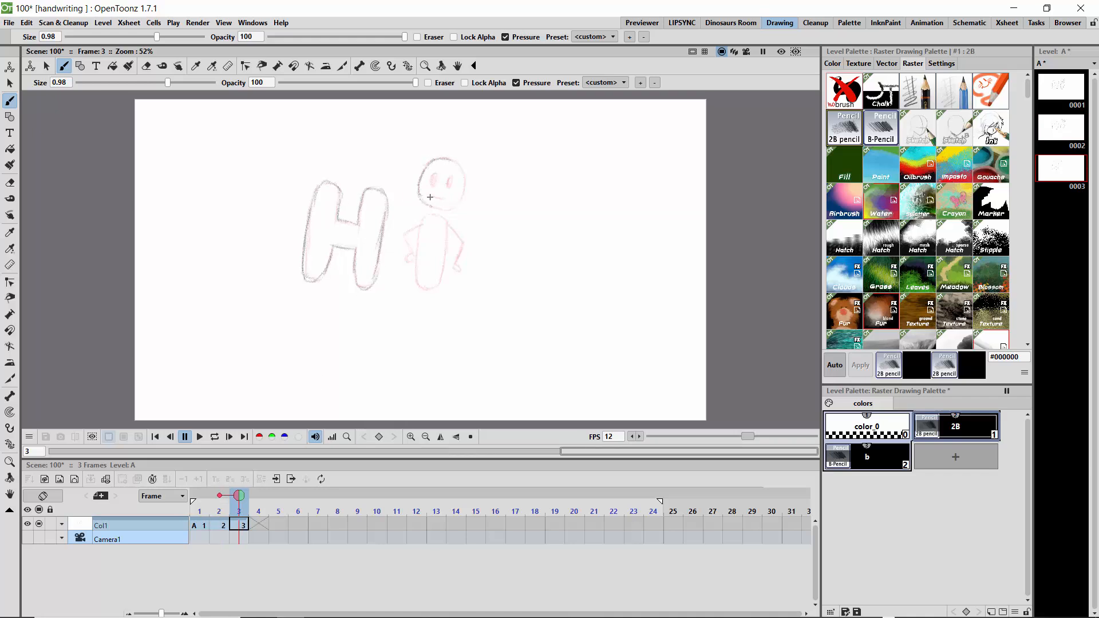
Trace the i's round face with its eyes and smile on frame 3 at 100% zoom
left_click(411, 437)
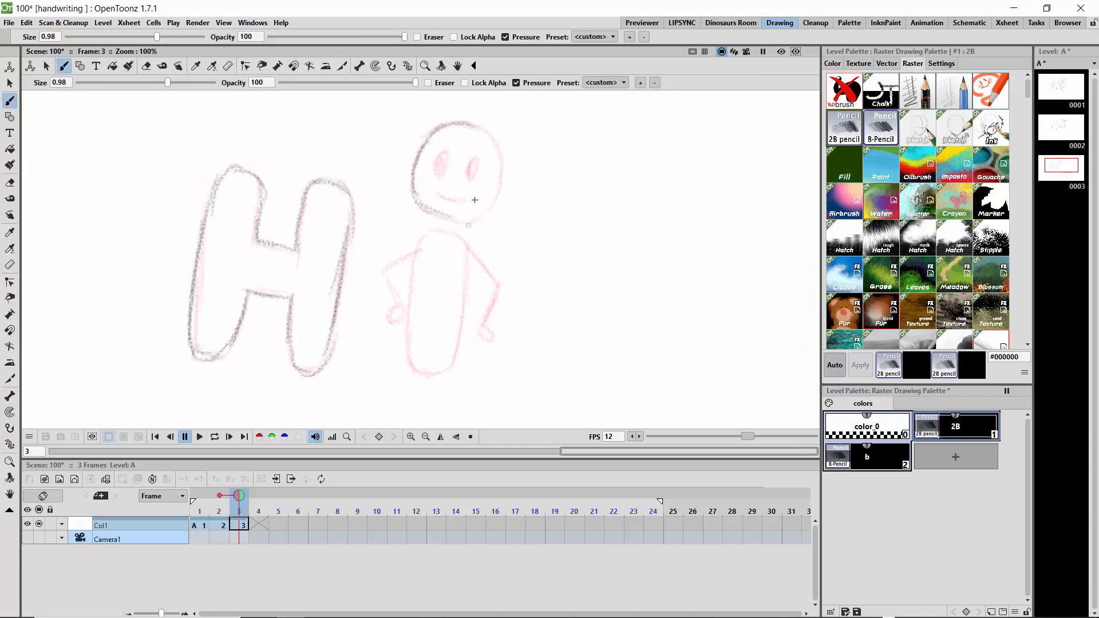
mouse_move(470, 125)
left_mouse_down()
mouse_move(500, 167)
mouse_move(492, 148)
mouse_move(492, 207)
mouse_move(498, 175)
mouse_move(470, 219)
mouse_move(481, 218)
mouse_move(445, 217)
mouse_move(462, 203)
mouse_move(438, 195)
mouse_move(445, 170)
left_mouse_up()
left_click_drag(474, 158, 472, 171)
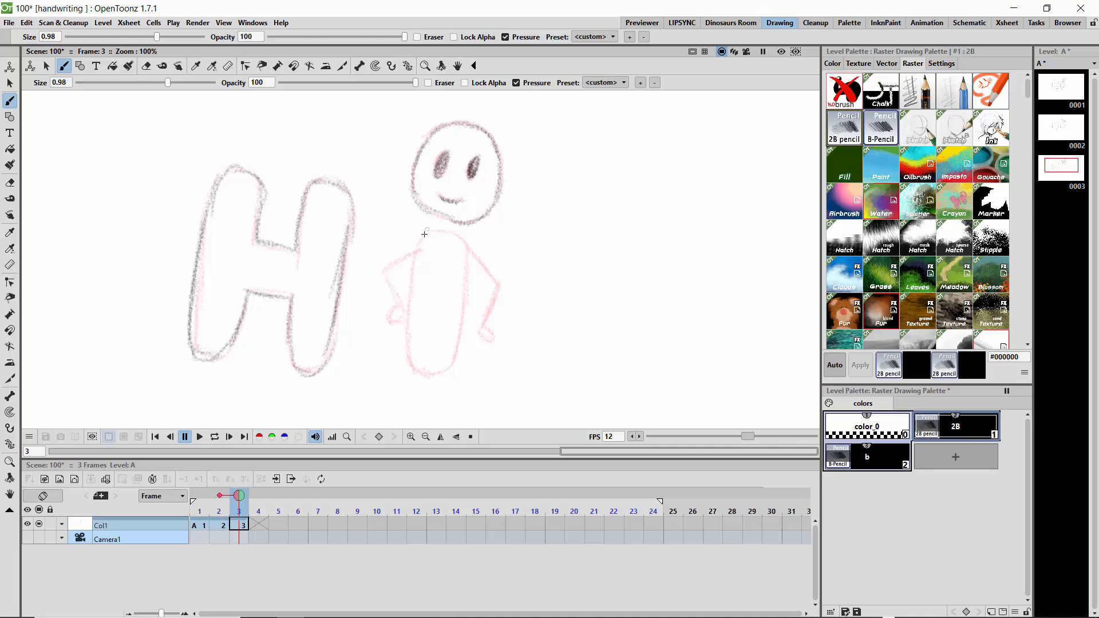
Draw the i's stem and both arms on frame 3, swinging the arm farther from the H slightly outward
mouse_move(424, 234)
left_mouse_down()
mouse_move(444, 225)
mouse_move(461, 237)
mouse_move(467, 269)
left_mouse_up()
mouse_move(463, 312)
left_mouse_down()
mouse_move(454, 362)
mouse_move(460, 343)
mouse_move(443, 367)
mouse_move(407, 351)
mouse_move(421, 239)
mouse_move(424, 375)
left_mouse_up()
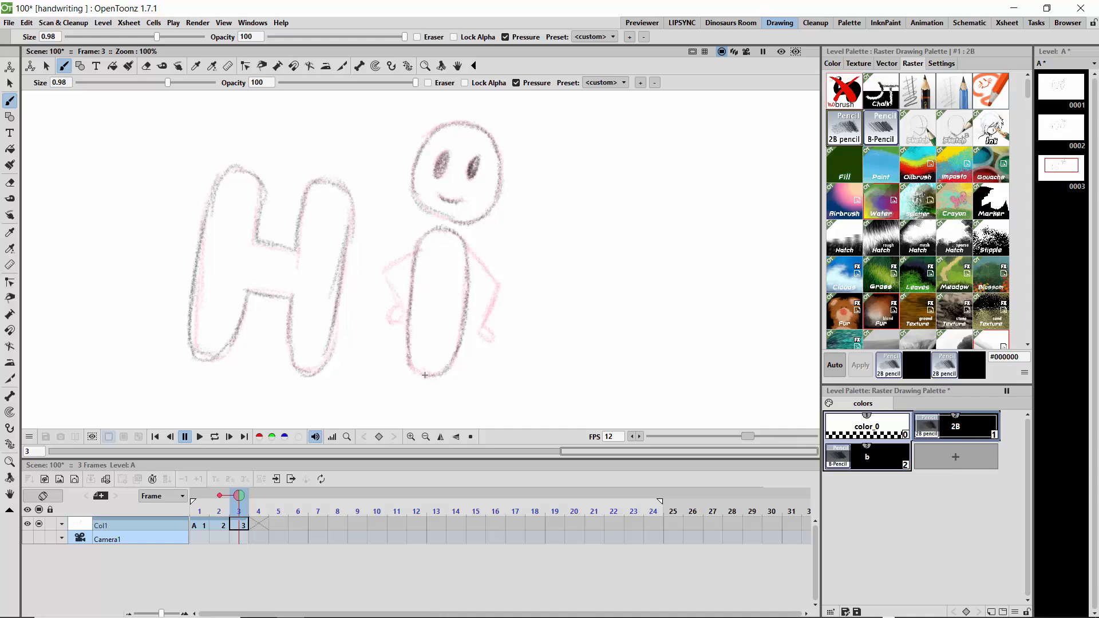
mouse_move(415, 250)
left_mouse_down()
mouse_move(386, 269)
mouse_move(402, 313)
mouse_move(393, 319)
mouse_move(405, 312)
left_mouse_up()
mouse_move(464, 241)
left_mouse_down()
mouse_move(504, 282)
mouse_move(502, 315)
mouse_move(505, 281)
mouse_move(505, 319)
left_mouse_up()
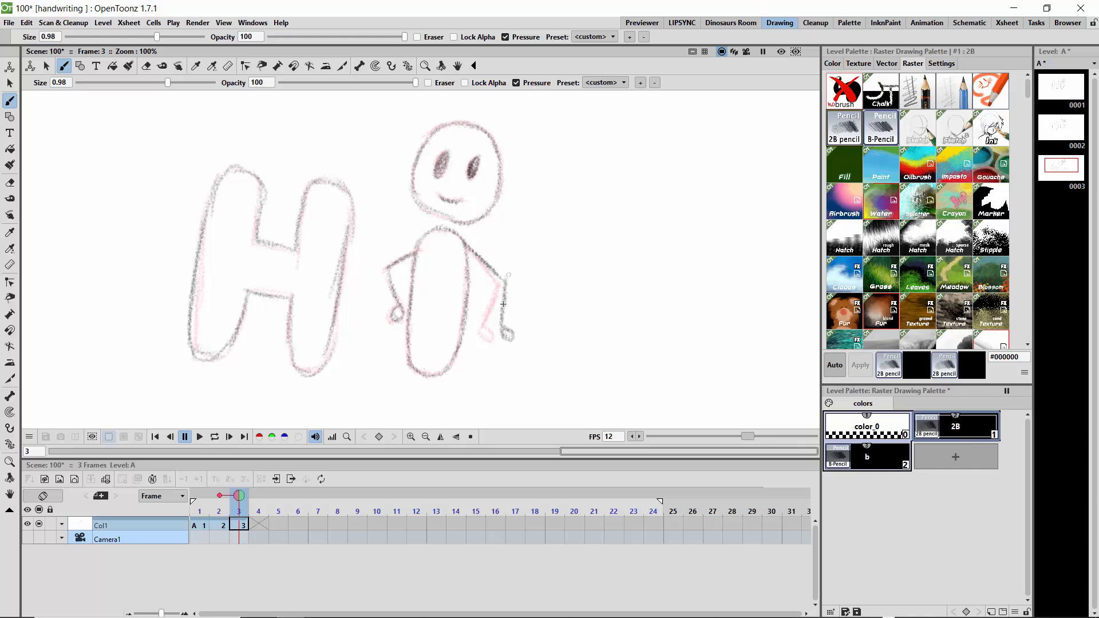
left_click_drag(465, 238, 507, 284)
Trace the full outline of the H on frame 4 over the onion skin of frame 3
key("period")
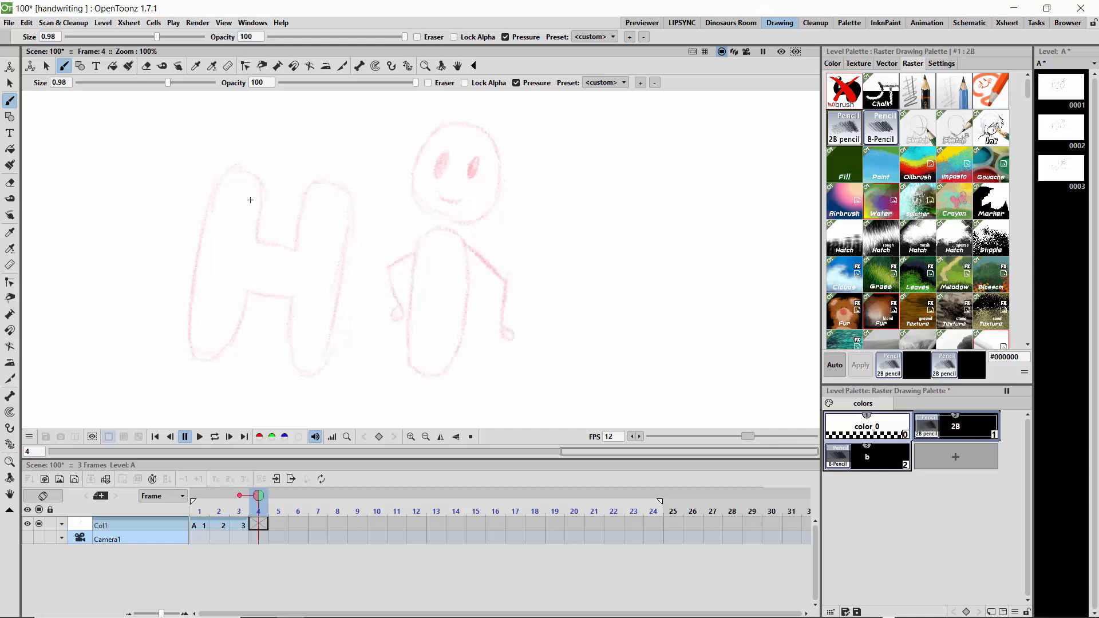
mouse_move(266, 207)
left_mouse_down()
mouse_move(257, 175)
mouse_move(228, 167)
mouse_move(212, 194)
mouse_move(187, 315)
mouse_move(202, 360)
mouse_move(220, 357)
mouse_move(246, 293)
mouse_move(237, 316)
mouse_move(298, 300)
mouse_move(283, 346)
mouse_move(298, 371)
mouse_move(322, 369)
mouse_move(331, 342)
left_mouse_up()
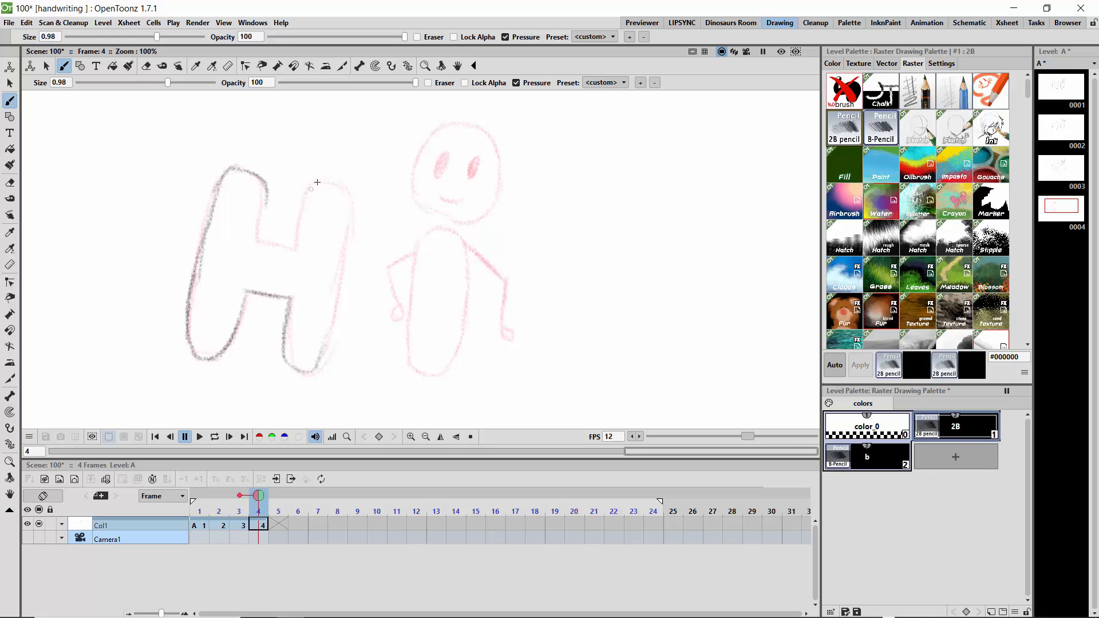
mouse_move(317, 182)
left_mouse_down()
mouse_move(290, 245)
mouse_move(261, 239)
mouse_move(265, 205)
mouse_move(260, 230)
left_mouse_up()
mouse_move(316, 197)
left_mouse_down()
mouse_move(344, 190)
mouse_move(337, 183)
mouse_move(342, 253)
mouse_move(353, 214)
mouse_move(315, 362)
left_mouse_up()
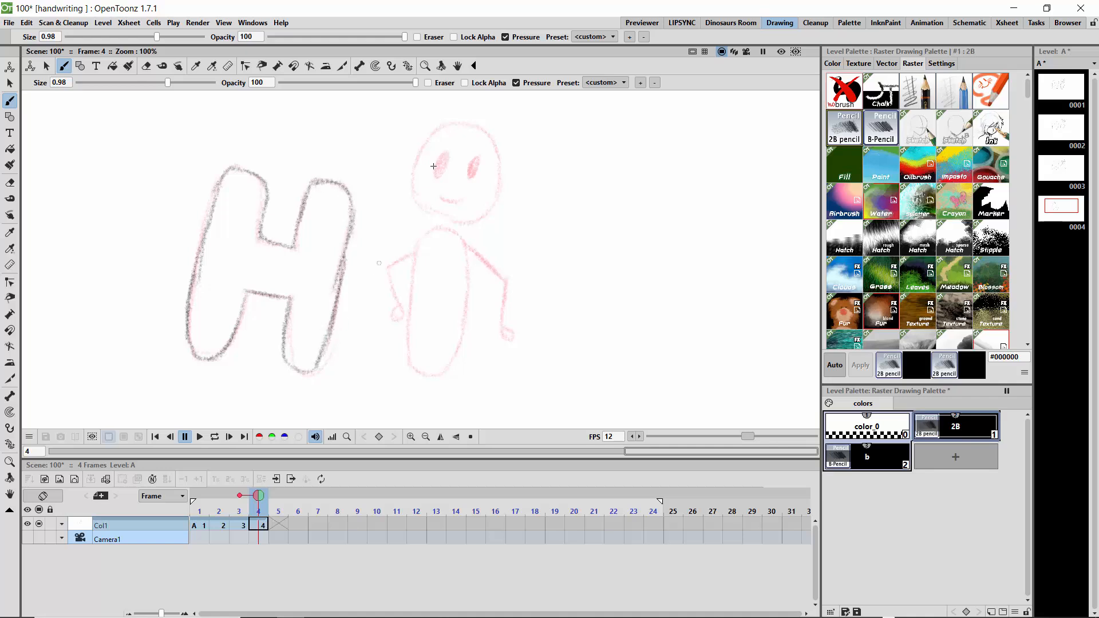
Draw the i on frame 4 with its face, stem and near arm traced and its far arm stretched diagonally down
mouse_move(466, 126)
left_mouse_down()
mouse_move(428, 134)
mouse_move(413, 186)
mouse_move(422, 205)
mouse_move(470, 225)
mouse_move(481, 217)
mouse_move(490, 149)
mouse_move(495, 198)
mouse_move(479, 134)
mouse_move(497, 173)
mouse_move(472, 123)
mouse_move(434, 168)
mouse_move(445, 152)
mouse_move(438, 170)
mouse_move(468, 172)
mouse_move(475, 160)
mouse_move(457, 202)
mouse_move(442, 200)
mouse_move(454, 202)
mouse_move(422, 230)
mouse_move(459, 240)
mouse_move(441, 227)
mouse_move(426, 238)
mouse_move(407, 310)
mouse_move(416, 376)
mouse_move(473, 287)
left_mouse_up()
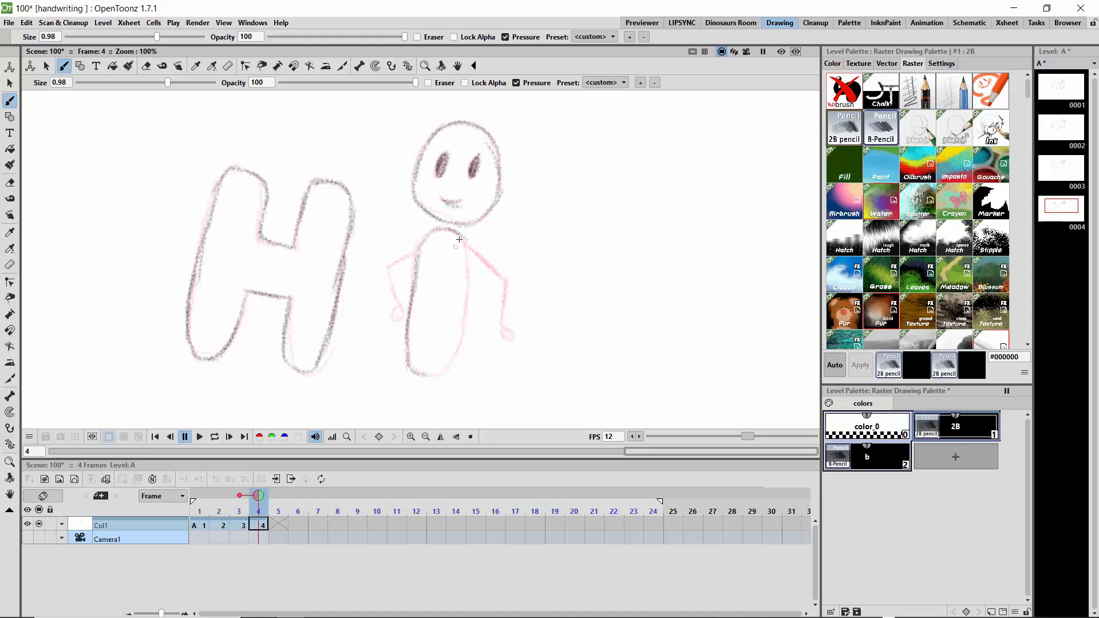
mouse_move(459, 240)
left_mouse_down()
mouse_move(463, 305)
mouse_move(450, 356)
mouse_move(464, 325)
mouse_move(416, 373)
left_mouse_up()
mouse_move(419, 250)
left_mouse_down()
mouse_move(384, 270)
mouse_move(398, 309)
left_mouse_up()
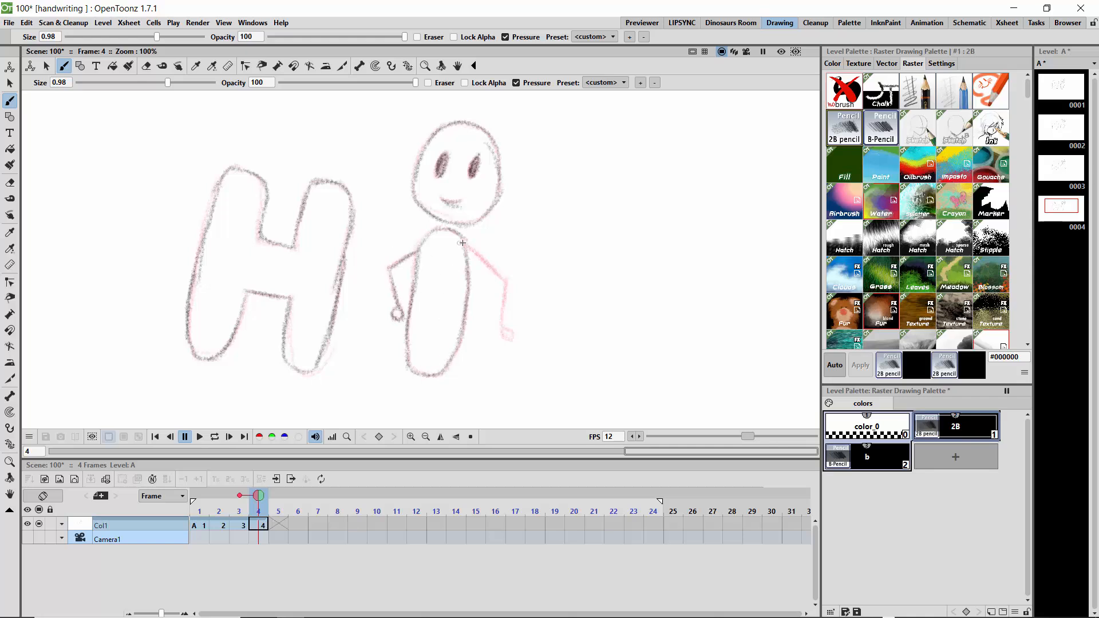
left_click_drag(462, 242, 540, 325)
Trace the full outline of the H on frame 5 over the onion skin of frame 4
key("p")
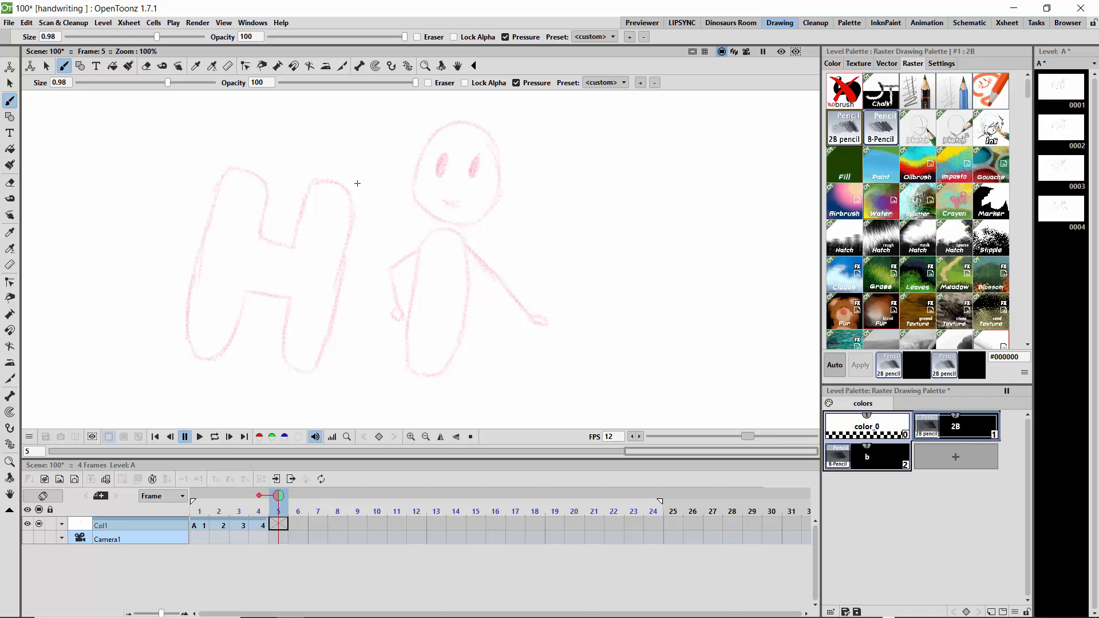
mouse_move(270, 201)
left_mouse_down()
mouse_move(265, 177)
mouse_move(228, 172)
mouse_move(200, 218)
mouse_move(189, 312)
mouse_move(197, 355)
mouse_move(221, 354)
mouse_move(243, 298)
mouse_move(291, 294)
mouse_move(282, 356)
mouse_move(317, 350)
left_mouse_up()
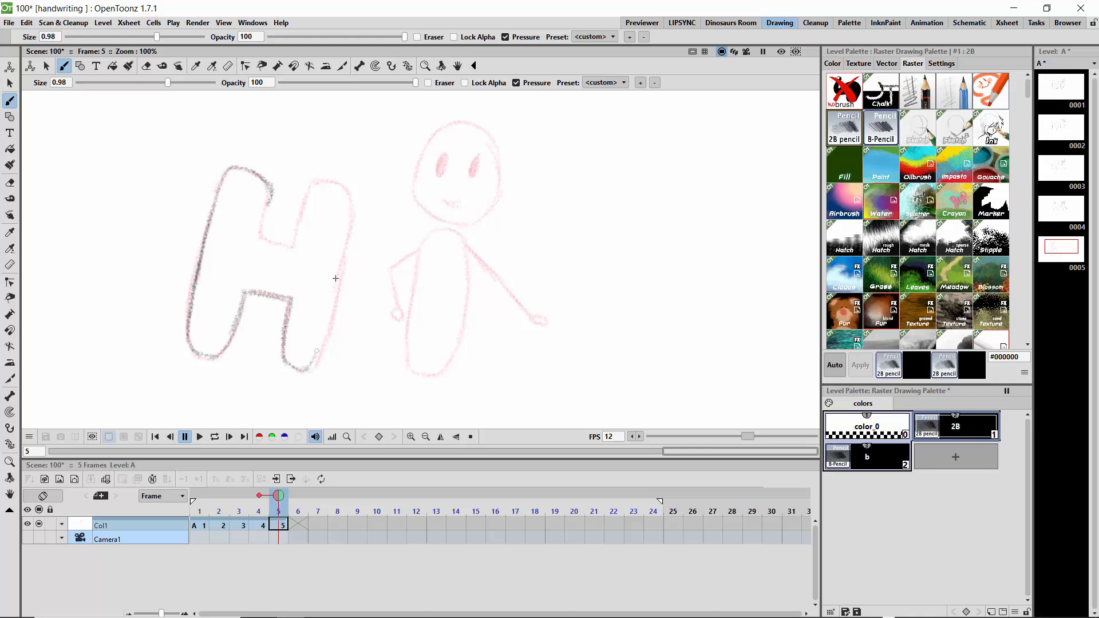
left_click_drag(313, 179, 293, 248)
mouse_move(268, 198)
left_mouse_down()
mouse_move(261, 232)
mouse_move(295, 245)
left_mouse_up()
mouse_move(310, 191)
left_mouse_down()
mouse_move(340, 178)
mouse_move(358, 202)
mouse_move(314, 368)
left_mouse_up()
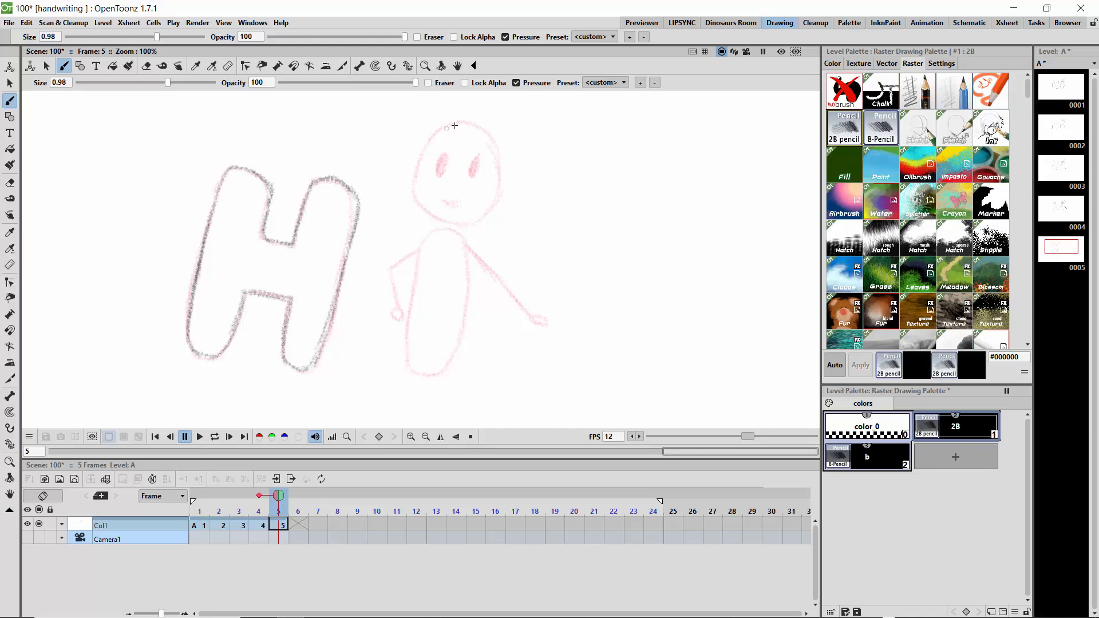
Draw the i on frame 5 with its face, stem and near arm traced and its far forearm extended horizontally
mouse_move(462, 122)
left_mouse_down()
mouse_move(426, 140)
mouse_move(419, 164)
left_mouse_up()
mouse_move(441, 218)
left_mouse_down()
mouse_move(416, 190)
mouse_move(451, 206)
mouse_move(451, 223)
mouse_move(491, 212)
mouse_move(500, 189)
mouse_move(496, 157)
mouse_move(503, 174)
mouse_move(471, 124)
mouse_move(436, 154)
mouse_move(438, 169)
mouse_move(480, 158)
mouse_move(459, 200)
left_mouse_up()
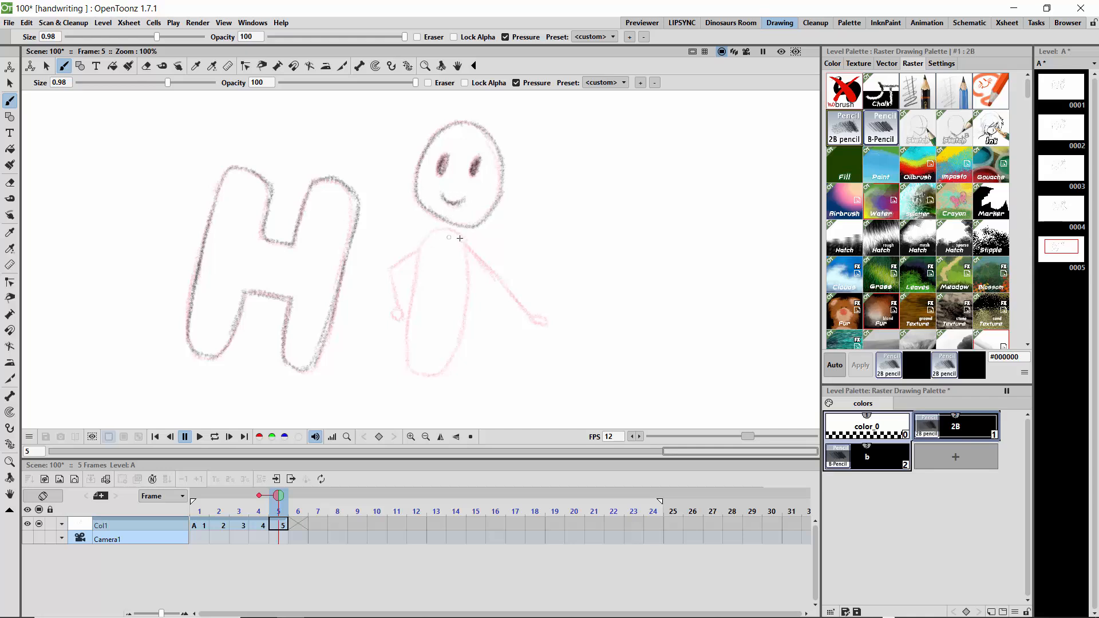
mouse_move(459, 237)
left_mouse_down()
mouse_move(435, 232)
mouse_move(417, 265)
mouse_move(420, 246)
mouse_move(402, 338)
mouse_move(424, 373)
mouse_move(459, 275)
mouse_move(460, 230)
mouse_move(457, 349)
mouse_move(445, 368)
left_mouse_up()
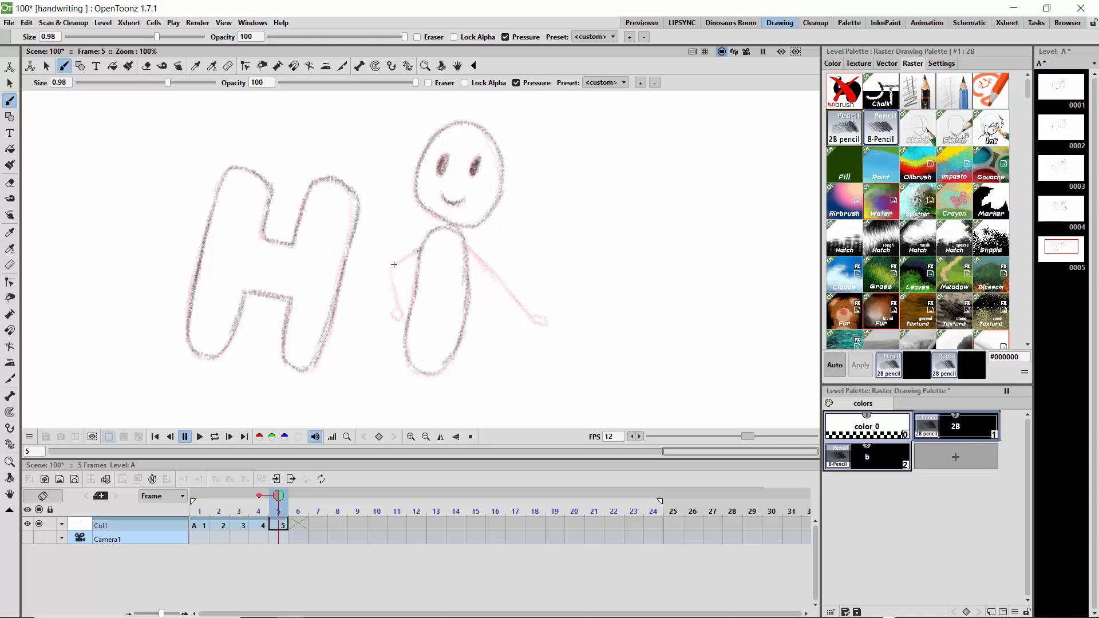
mouse_move(417, 251)
left_mouse_down()
mouse_move(389, 273)
mouse_move(399, 313)
left_mouse_up()
mouse_move(467, 249)
left_mouse_down()
mouse_move(507, 283)
mouse_move(560, 276)
mouse_move(562, 265)
mouse_move(553, 270)
left_mouse_up()
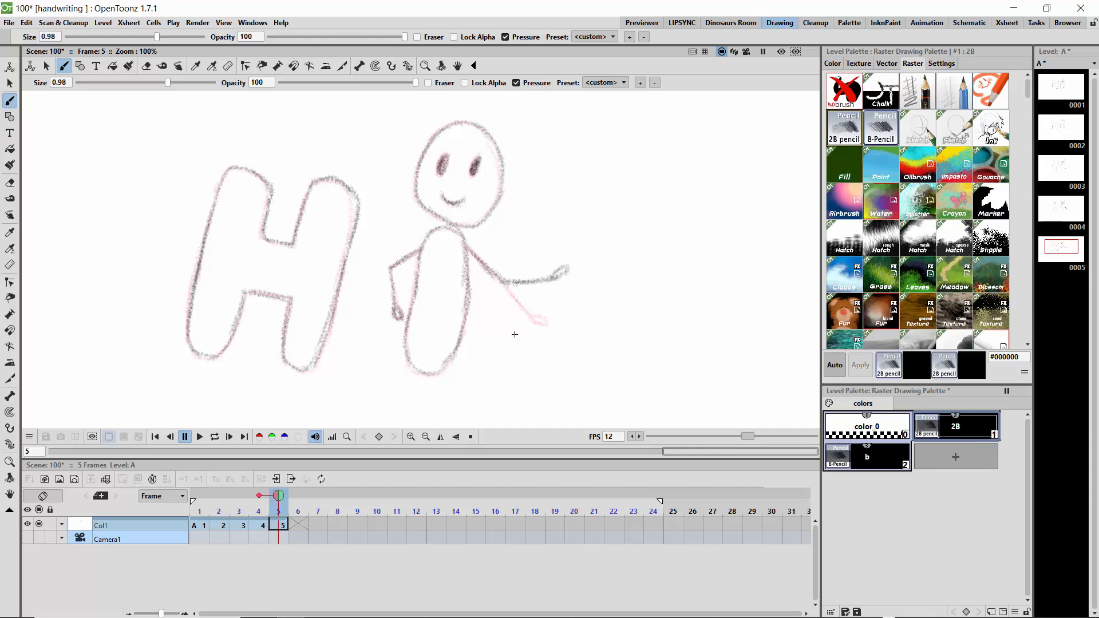
Trace the full outline of the H on frame 6 over the onion skin of frame 5
left_click_drag(278, 496, 298, 496)
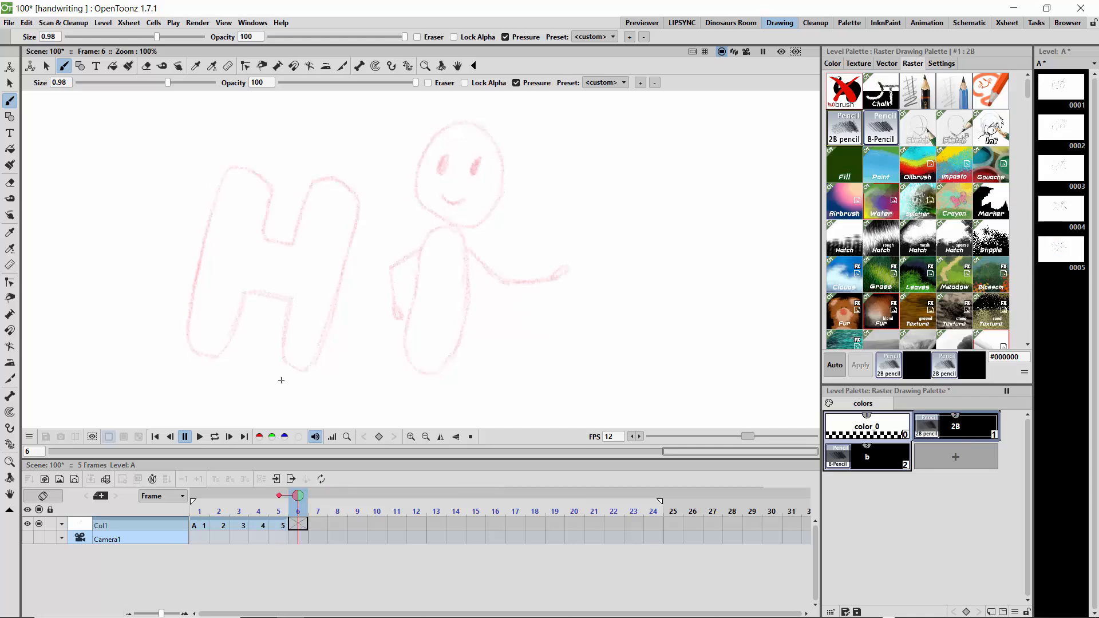
mouse_move(271, 192)
left_mouse_down()
mouse_move(254, 174)
mouse_move(229, 174)
mouse_move(206, 206)
mouse_move(226, 173)
mouse_move(206, 241)
mouse_move(202, 231)
mouse_move(210, 218)
mouse_move(185, 345)
mouse_move(187, 329)
mouse_move(222, 355)
mouse_move(201, 355)
mouse_move(228, 337)
mouse_move(246, 302)
mouse_move(286, 303)
mouse_move(255, 295)
mouse_move(285, 314)
mouse_move(287, 305)
mouse_move(281, 345)
mouse_move(287, 314)
mouse_move(305, 366)
mouse_move(346, 286)
left_mouse_up()
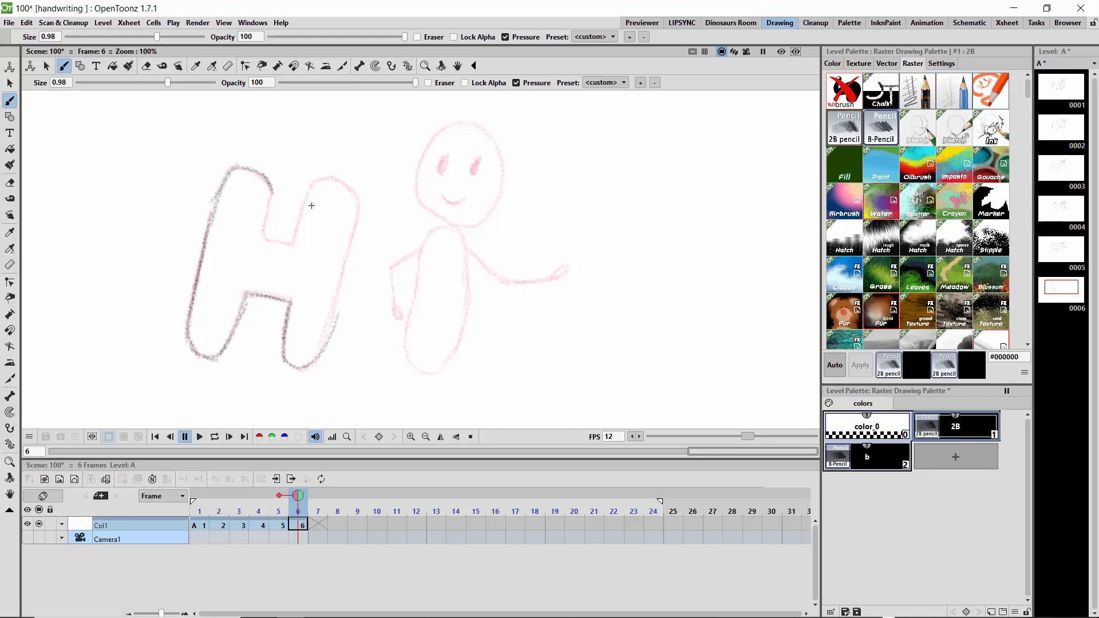
mouse_move(315, 181)
left_mouse_down()
mouse_move(291, 244)
mouse_move(268, 237)
left_mouse_up()
mouse_move(271, 192)
left_mouse_down()
mouse_move(264, 241)
mouse_move(310, 227)
mouse_move(307, 186)
mouse_move(356, 196)
mouse_move(326, 328)
left_mouse_up()
left_click_drag(343, 279, 337, 323)
Draw the i on frame 6 with its face, stem and near arm traced and its far forearm raised diagonally outward
mouse_move(445, 127)
left_mouse_down()
mouse_move(427, 148)
mouse_move(419, 196)
mouse_move(419, 187)
mouse_move(452, 222)
mouse_move(432, 206)
mouse_move(483, 210)
mouse_move(463, 218)
mouse_move(493, 208)
mouse_move(475, 216)
mouse_move(496, 170)
mouse_move(498, 196)
mouse_move(490, 140)
mouse_move(499, 166)
mouse_move(480, 127)
mouse_move(458, 120)
left_mouse_up()
mouse_move(446, 159)
left_mouse_down()
mouse_move(478, 160)
mouse_move(453, 195)
mouse_move(463, 198)
mouse_move(445, 190)
mouse_move(465, 201)
mouse_move(425, 218)
mouse_move(459, 236)
mouse_move(440, 227)
mouse_move(423, 250)
mouse_move(406, 339)
mouse_move(411, 320)
mouse_move(417, 364)
mouse_move(418, 348)
mouse_move(445, 365)
mouse_move(413, 362)
mouse_move(468, 335)
mouse_move(446, 363)
mouse_move(458, 234)
mouse_move(470, 280)
mouse_move(463, 250)
mouse_move(466, 314)
mouse_move(467, 268)
mouse_move(452, 358)
left_mouse_up()
mouse_move(421, 249)
left_mouse_down()
mouse_move(391, 271)
mouse_move(403, 310)
left_mouse_up()
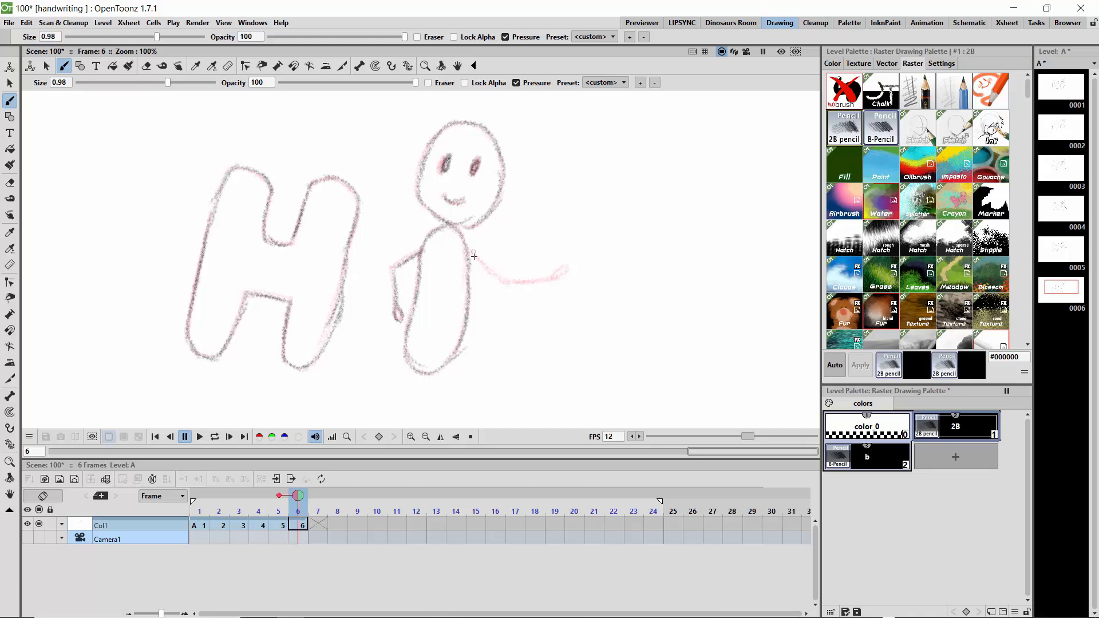
mouse_move(472, 254)
left_mouse_down()
mouse_move(509, 272)
mouse_move(532, 217)
left_mouse_up()
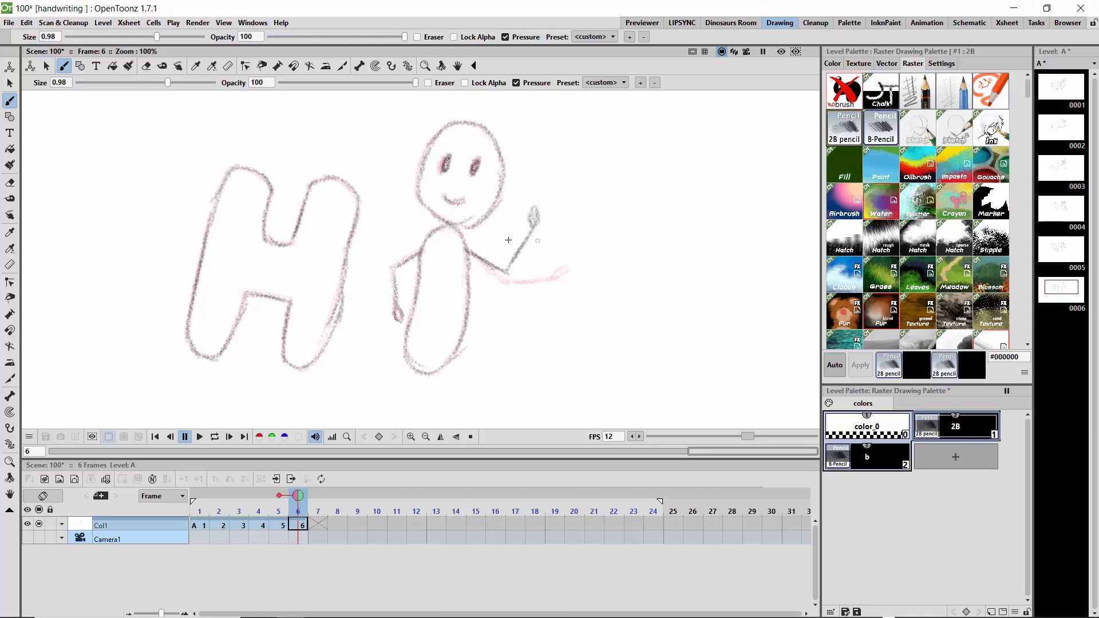
Move to frame 7 and toggle the onion skin of frame 6 off and back on
left_click(312, 503)
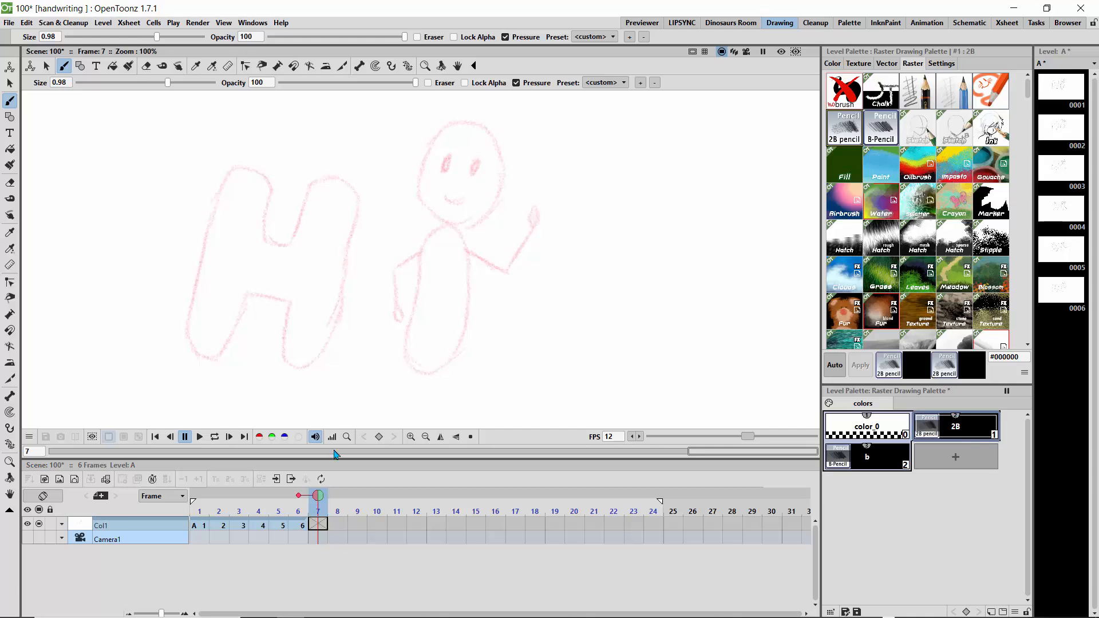
left_click(298, 495)
left_click(299, 496)
left_click(298, 496)
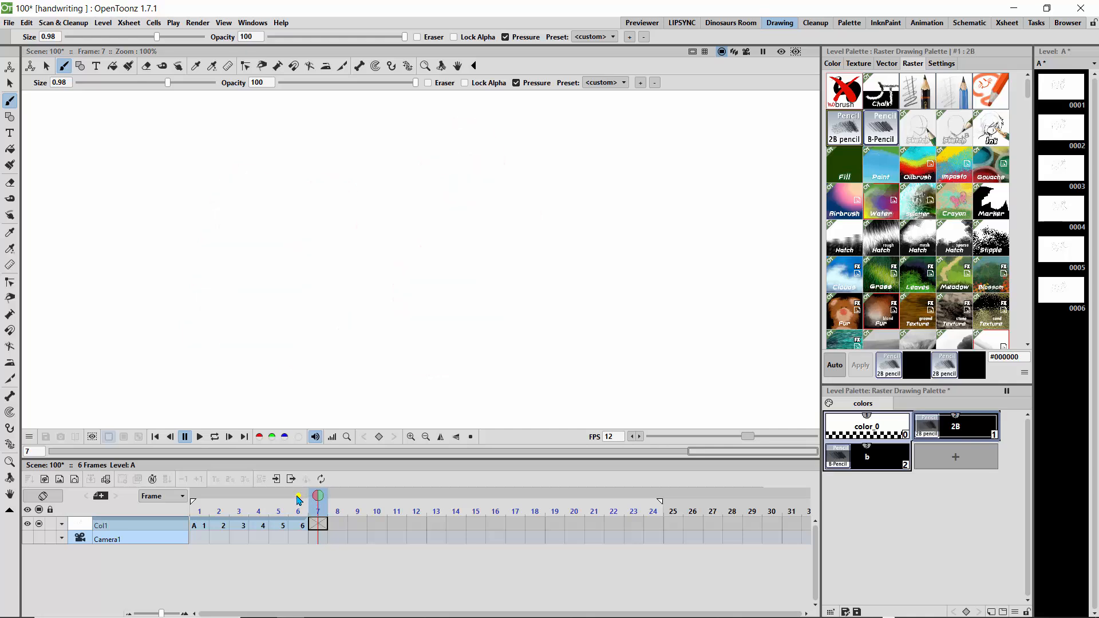
left_click(299, 495)
Trace the full outline of the H on frame 7 over the onion skin of frame 6
mouse_move(274, 190)
left_mouse_down()
mouse_move(247, 168)
mouse_move(228, 172)
mouse_move(189, 320)
mouse_move(192, 352)
mouse_move(212, 357)
mouse_move(252, 296)
mouse_move(289, 364)
mouse_move(312, 364)
left_mouse_up()
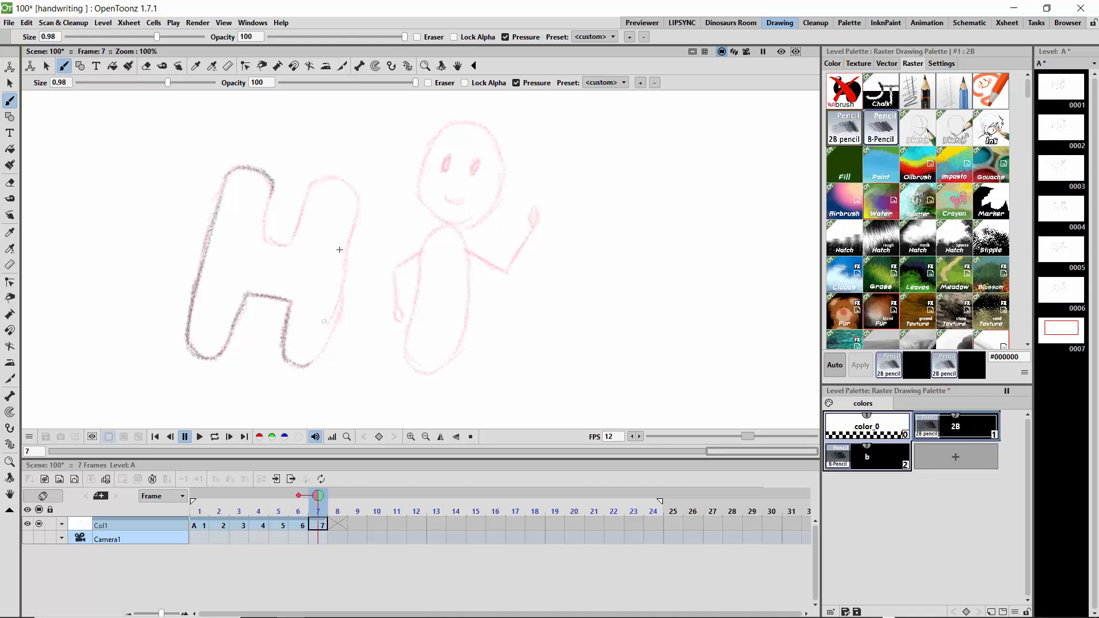
left_click_drag(306, 196, 285, 245)
left_click_drag(267, 188, 278, 232)
mouse_move(336, 174)
left_mouse_down()
mouse_move(362, 201)
mouse_move(325, 338)
mouse_move(295, 366)
left_mouse_up()
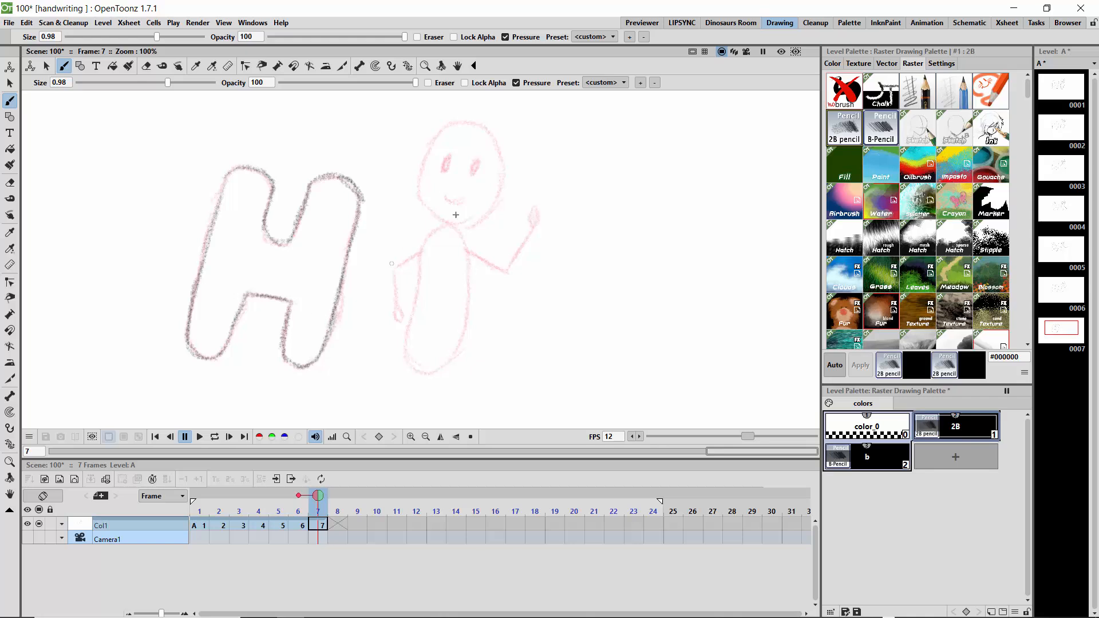
Draw the i's curved stem, the arm nearer the H, the eyes and the smile on frame 7
mouse_move(463, 238)
left_mouse_down()
mouse_move(422, 243)
mouse_move(421, 316)
mouse_move(422, 277)
mouse_move(408, 317)
mouse_move(420, 292)
mouse_move(405, 343)
mouse_move(414, 318)
mouse_move(413, 366)
mouse_move(464, 329)
mouse_move(466, 275)
mouse_move(463, 327)
mouse_move(466, 310)
mouse_move(452, 362)
left_mouse_up()
mouse_move(421, 255)
left_mouse_down()
mouse_move(395, 303)
mouse_move(402, 319)
mouse_move(397, 309)
left_mouse_up()
left_click_drag(445, 167, 477, 162)
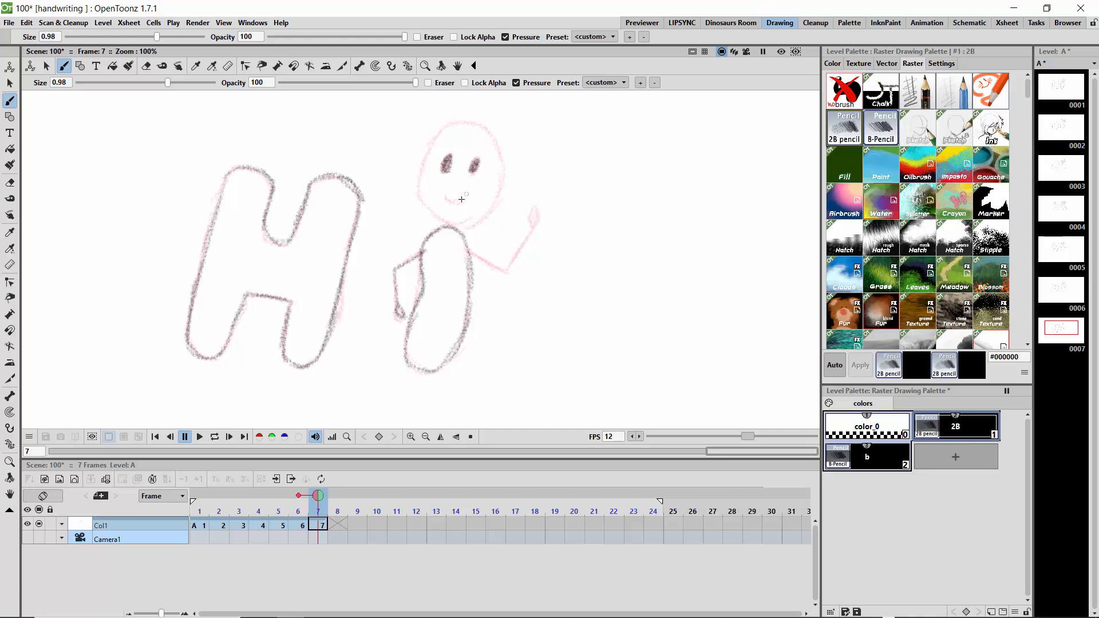
left_click_drag(462, 199, 447, 196)
Draw the head outline and the waving arm with an upright forearm on frame 7, and advance to frame 8
mouse_move(494, 140)
left_mouse_down()
mouse_move(461, 123)
mouse_move(477, 127)
mouse_move(442, 132)
mouse_move(416, 182)
mouse_move(428, 151)
mouse_move(431, 207)
mouse_move(421, 194)
mouse_move(445, 204)
mouse_move(435, 213)
mouse_move(445, 198)
mouse_move(476, 210)
mouse_move(457, 208)
mouse_move(502, 169)
mouse_move(492, 134)
mouse_move(492, 204)
mouse_move(497, 164)
mouse_move(470, 214)
mouse_move(496, 188)
mouse_move(458, 209)
mouse_move(479, 215)
mouse_move(448, 213)
mouse_move(472, 248)
mouse_move(461, 246)
mouse_move(509, 268)
left_mouse_up()
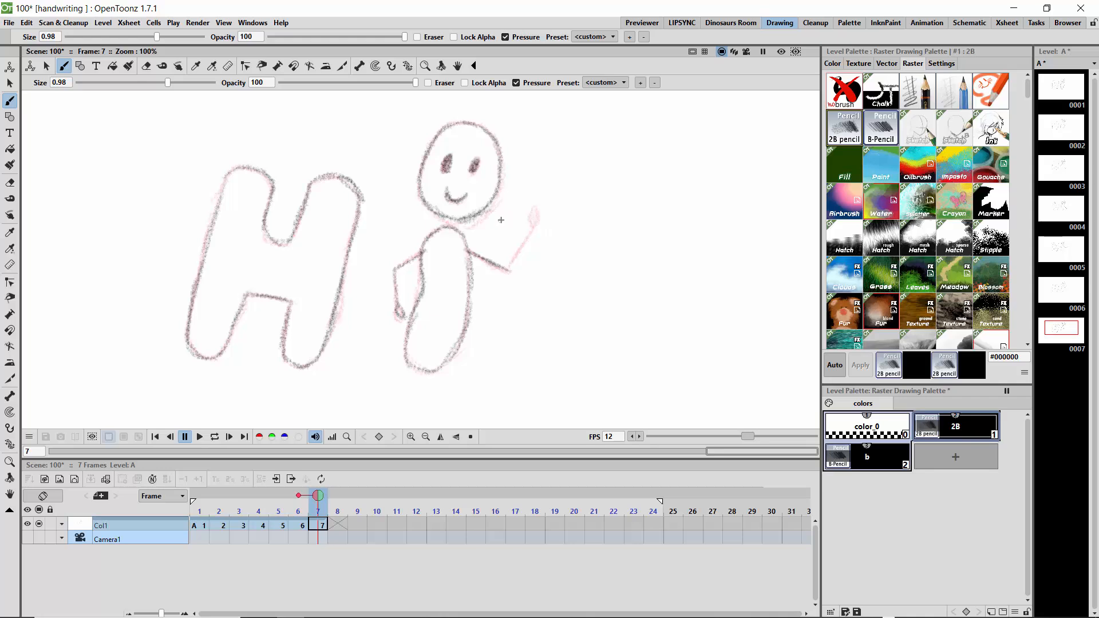
left_click_drag(507, 209, 508, 260)
mouse_move(509, 208)
left_mouse_down()
mouse_move(506, 270)
mouse_move(466, 248)
mouse_move(502, 268)
left_mouse_up()
left_click_drag(320, 500, 338, 501)
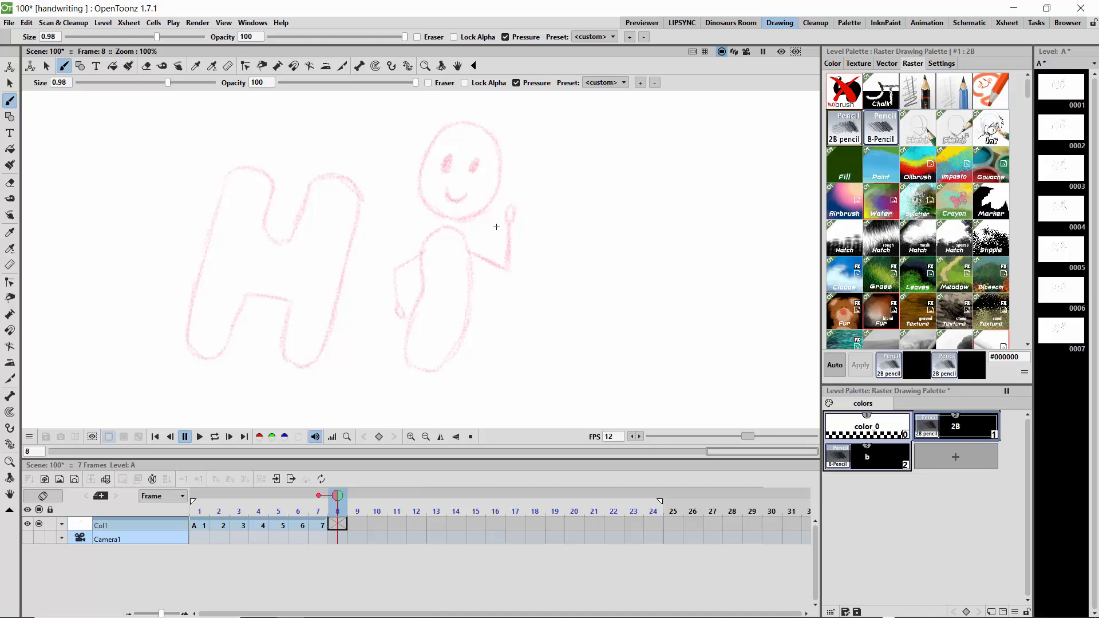
Draw the waving arm on frame 8 with the forearm and hand tilted outward, away from the head
mouse_move(530, 221)
left_mouse_down()
mouse_move(500, 275)
mouse_move(471, 256)
mouse_move(509, 269)
left_mouse_up()
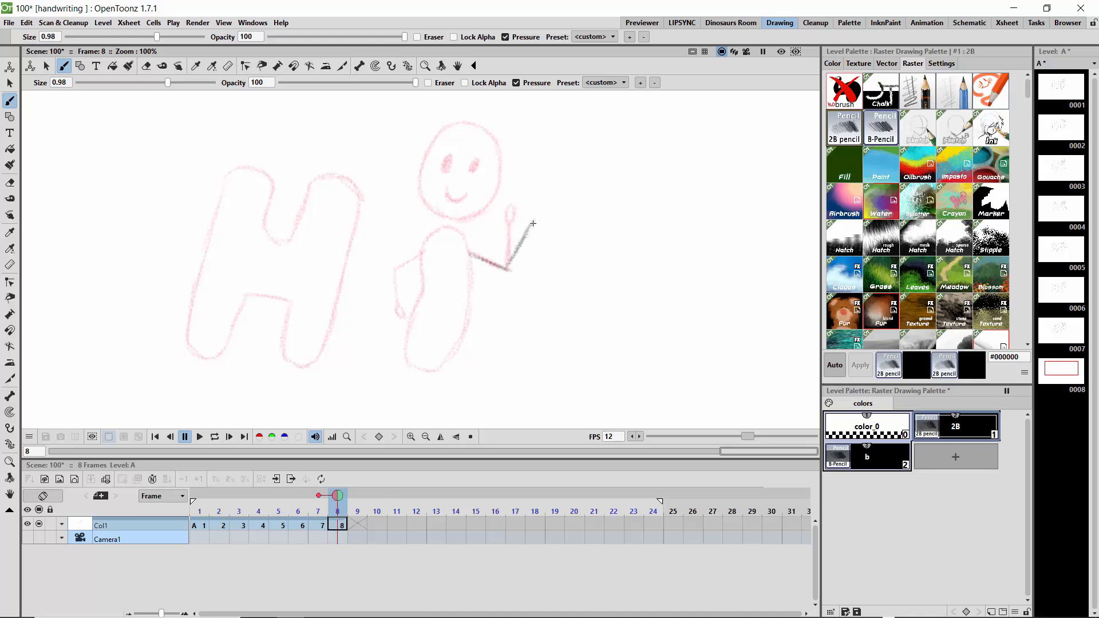
left_click_drag(533, 223, 534, 214)
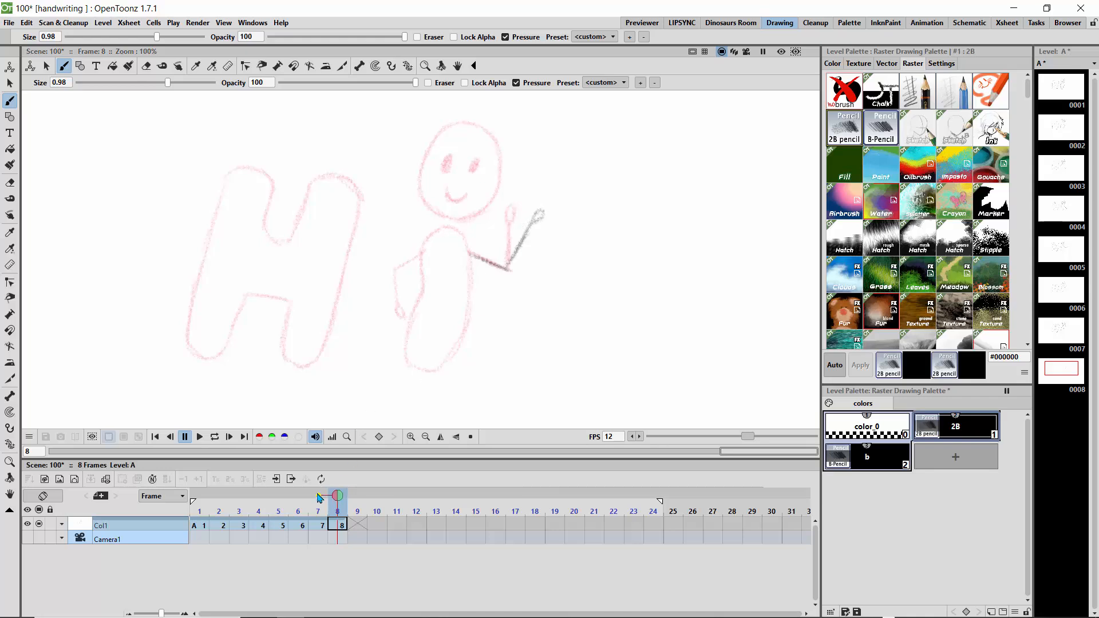
mouse_move(338, 499)
left_mouse_down()
mouse_move(320, 501)
mouse_move(356, 506)
mouse_move(315, 506)
mouse_move(353, 504)
mouse_move(318, 506)
mouse_move(338, 506)
left_mouse_up()
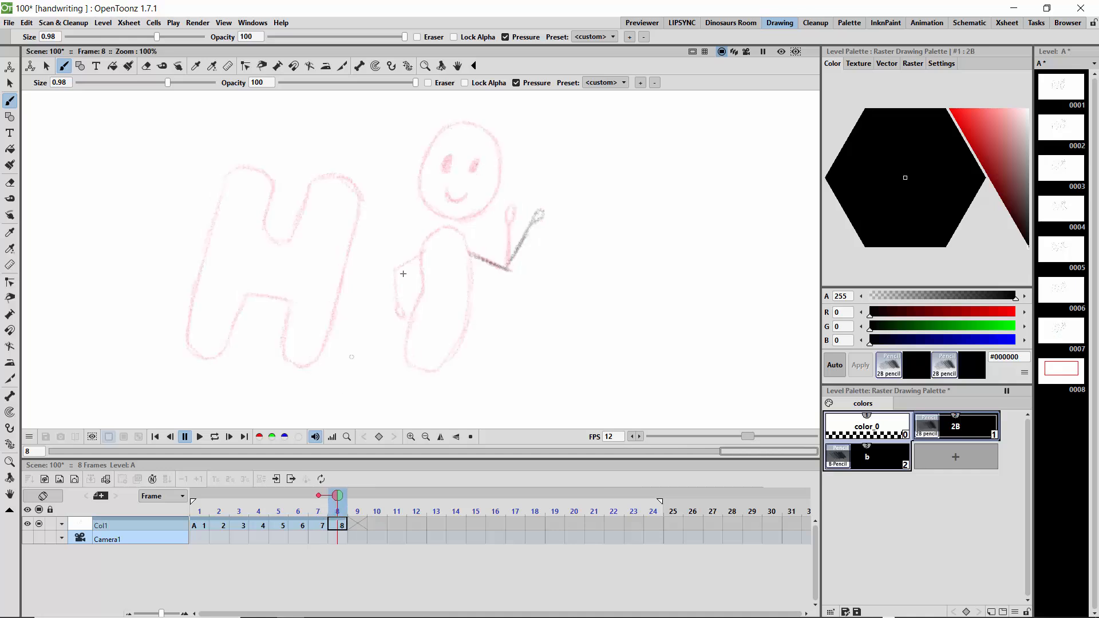
Trace the full outline of the H on frame 8 over the onion skin of frame 7
mouse_move(274, 191)
left_mouse_down()
mouse_move(260, 170)
mouse_move(224, 187)
mouse_move(232, 173)
mouse_move(214, 224)
left_mouse_up()
mouse_move(197, 280)
left_mouse_down()
mouse_move(189, 338)
mouse_move(210, 360)
mouse_move(221, 355)
left_mouse_up()
mouse_move(249, 294)
left_mouse_down()
mouse_move(223, 349)
mouse_move(234, 322)
mouse_move(214, 355)
left_mouse_up()
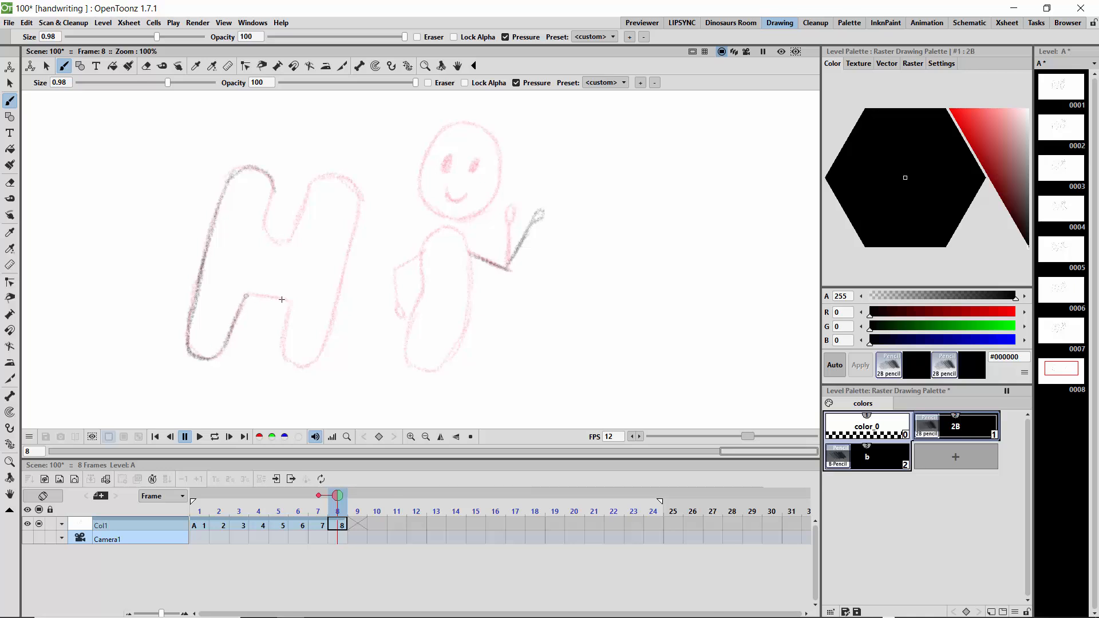
mouse_move(246, 296)
left_mouse_down()
mouse_move(289, 304)
mouse_move(281, 339)
mouse_move(291, 308)
mouse_move(293, 363)
left_mouse_up()
mouse_move(316, 182)
left_mouse_down()
mouse_move(273, 237)
mouse_move(265, 211)
mouse_move(268, 228)
left_mouse_up()
mouse_move(310, 187)
left_mouse_down()
mouse_move(330, 175)
mouse_move(361, 203)
mouse_move(327, 327)
mouse_move(302, 366)
left_mouse_up()
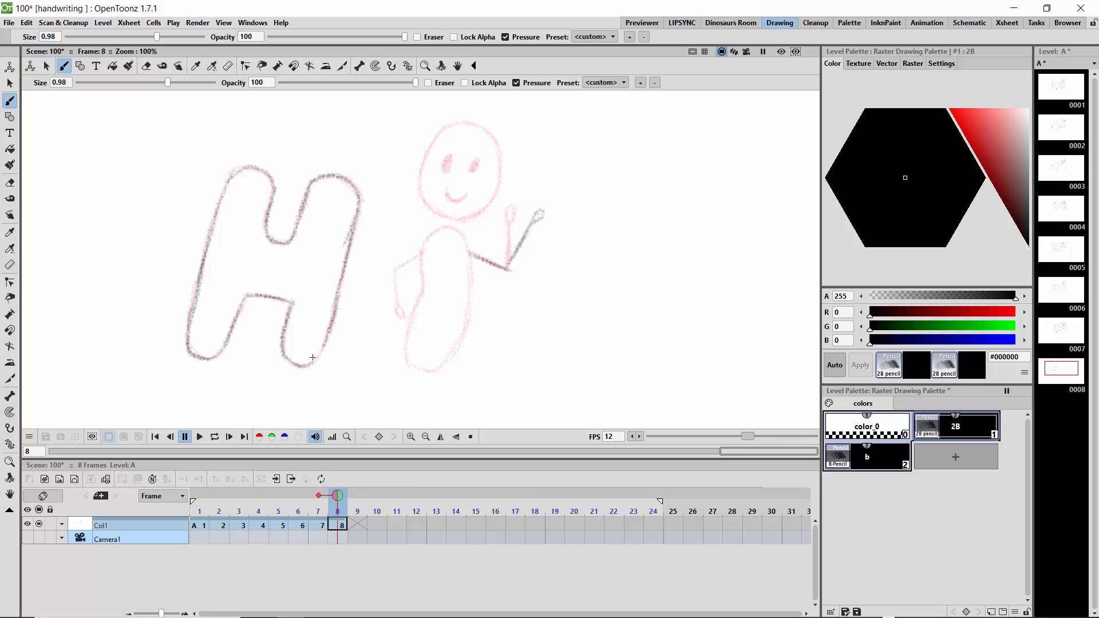
Trace the i's head, eyes, smile, curved stem and the arm nearer the H on frame 8
mouse_move(495, 141)
left_mouse_down()
mouse_move(446, 124)
mouse_move(418, 185)
mouse_move(435, 216)
mouse_move(486, 216)
mouse_move(494, 133)
left_mouse_up()
mouse_move(473, 170)
left_mouse_down()
mouse_move(446, 173)
mouse_move(457, 200)
mouse_move(473, 192)
left_mouse_up()
mouse_move(466, 243)
left_mouse_down()
mouse_move(428, 230)
mouse_move(407, 342)
left_mouse_up()
mouse_move(461, 250)
left_mouse_down()
mouse_move(469, 332)
mouse_move(424, 371)
left_mouse_up()
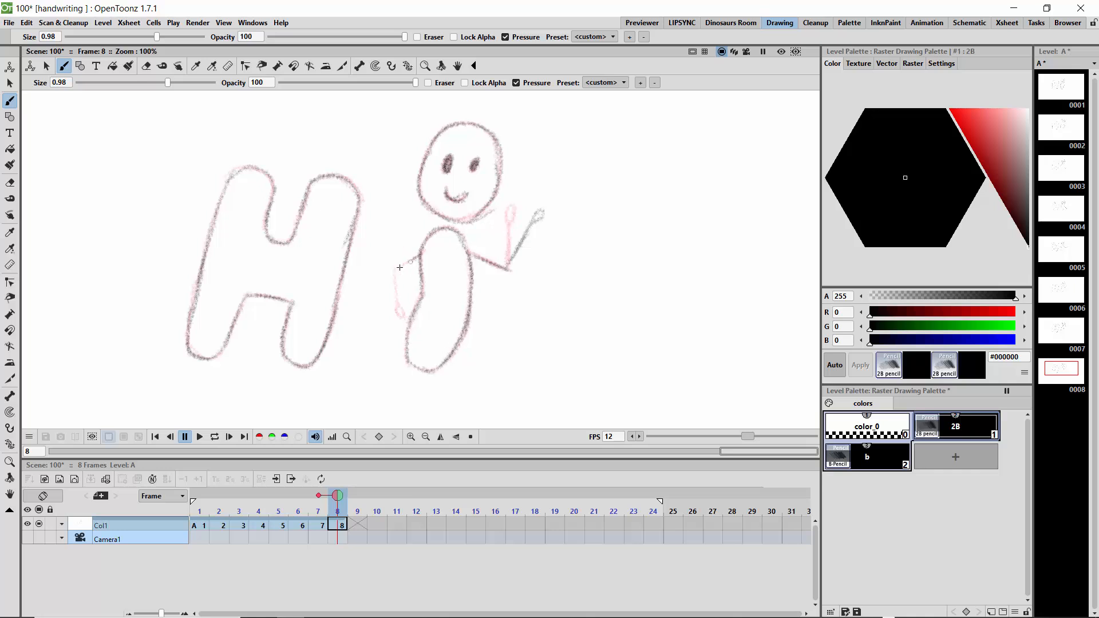
mouse_move(419, 255)
left_mouse_down()
mouse_move(392, 275)
mouse_move(397, 316)
mouse_move(402, 309)
left_mouse_up()
Advance to frame 9 and draw the whole i figure, raising the waving forearm to nearly upright
mouse_move(336, 499)
left_mouse_down()
mouse_move(350, 501)
mouse_move(335, 497)
left_mouse_up()
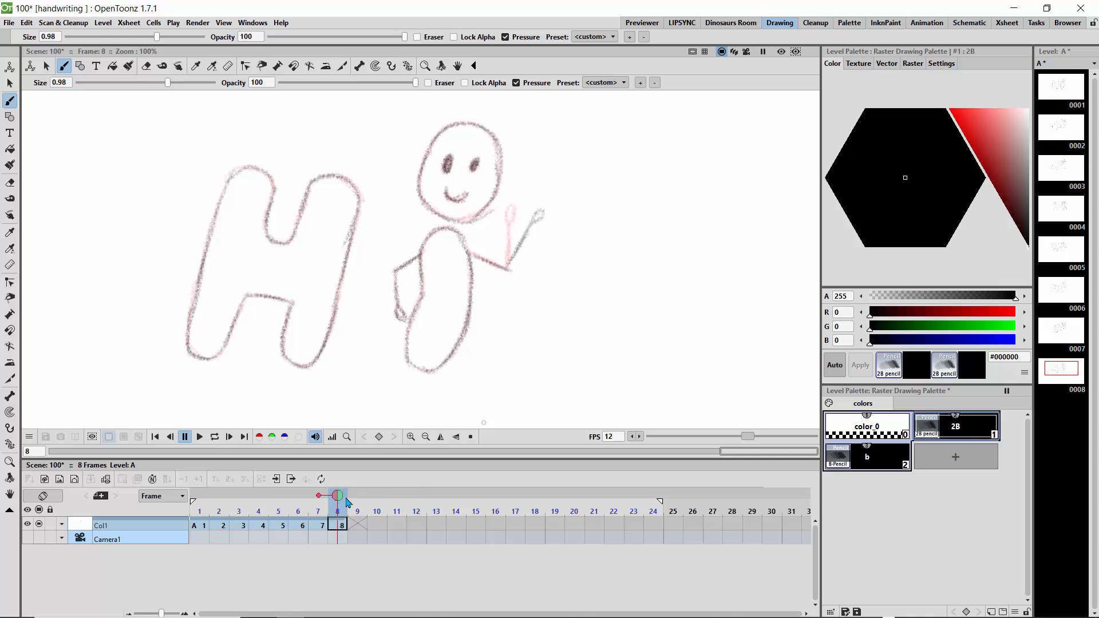
left_click_drag(337, 501, 356, 503)
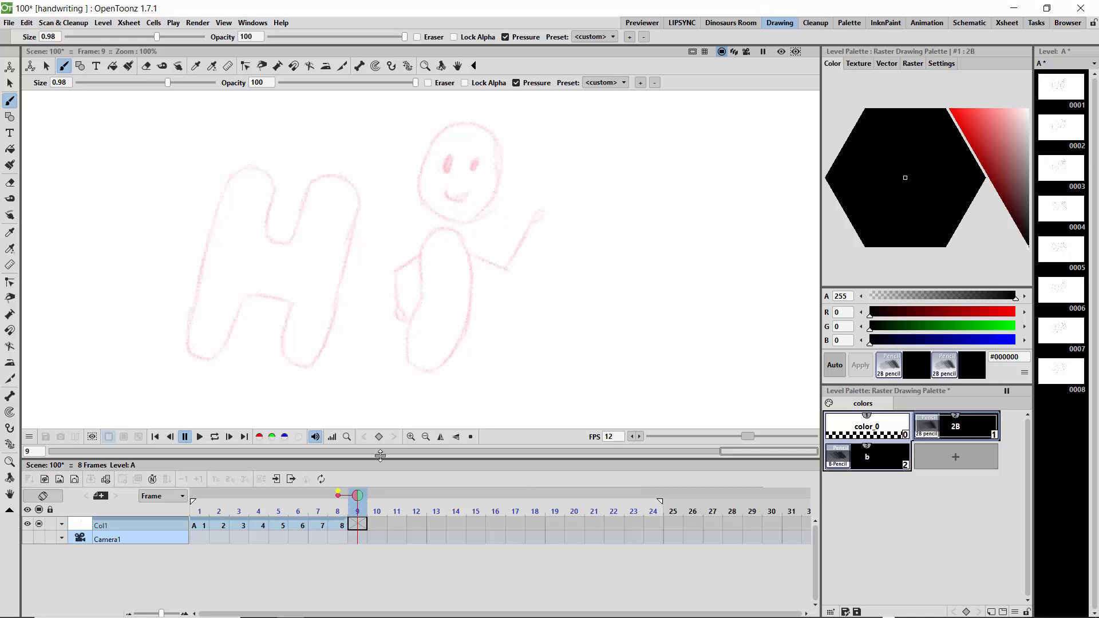
mouse_move(518, 213)
left_mouse_down()
mouse_move(504, 266)
mouse_move(464, 257)
mouse_move(505, 272)
mouse_move(444, 229)
mouse_move(421, 239)
mouse_move(435, 230)
mouse_move(421, 295)
mouse_move(421, 279)
mouse_move(405, 292)
mouse_move(417, 293)
mouse_move(405, 350)
mouse_move(407, 336)
mouse_move(408, 360)
left_mouse_up()
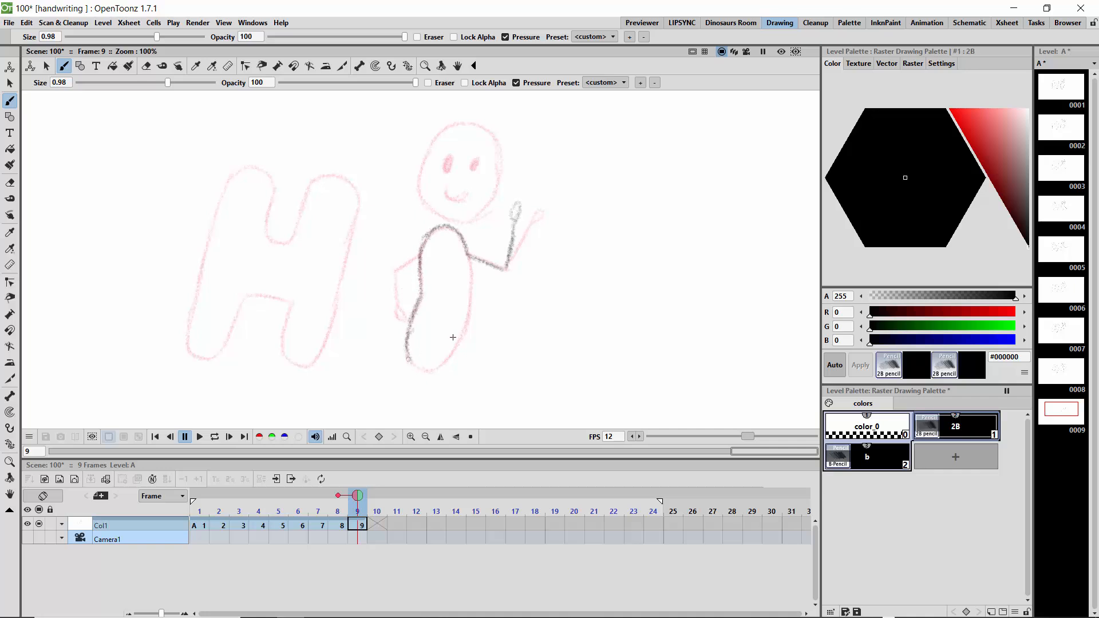
mouse_move(462, 251)
left_mouse_down()
mouse_move(460, 331)
mouse_move(466, 320)
mouse_move(424, 373)
left_mouse_up()
mouse_move(419, 257)
left_mouse_down()
mouse_move(392, 272)
mouse_move(409, 319)
left_mouse_up()
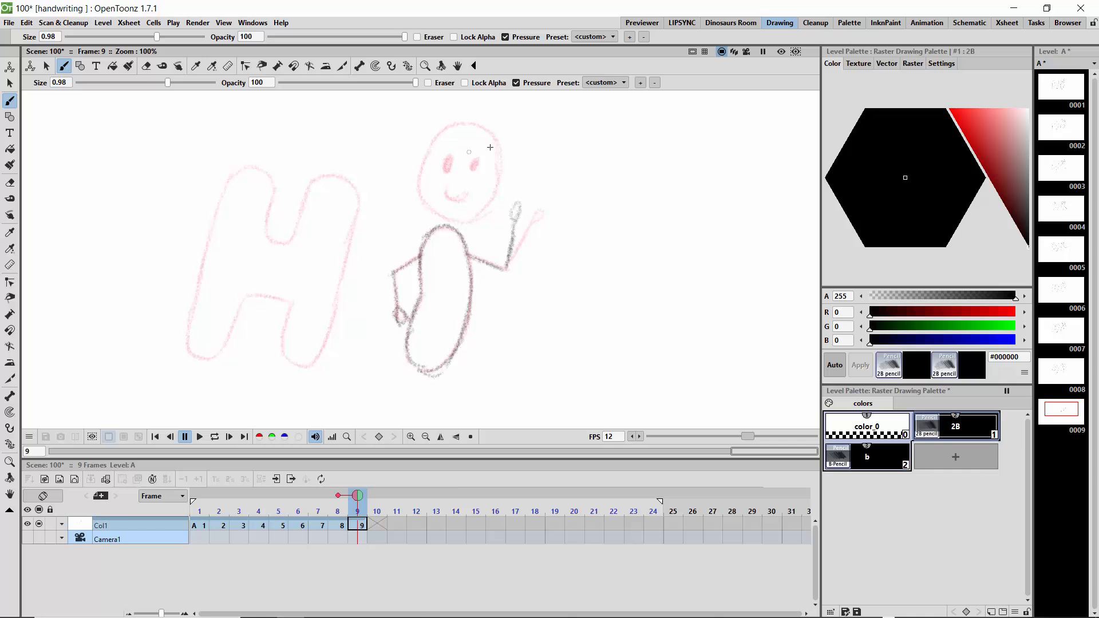
mouse_move(495, 140)
left_mouse_down()
mouse_move(443, 133)
mouse_move(458, 126)
mouse_move(428, 154)
mouse_move(421, 169)
mouse_move(437, 214)
mouse_move(418, 192)
mouse_move(455, 211)
mouse_move(459, 226)
mouse_move(499, 146)
mouse_move(495, 136)
mouse_move(473, 217)
mouse_move(441, 221)
left_mouse_up()
mouse_move(448, 161)
left_mouse_down()
mouse_move(445, 172)
mouse_move(476, 166)
mouse_move(470, 189)
left_mouse_up()
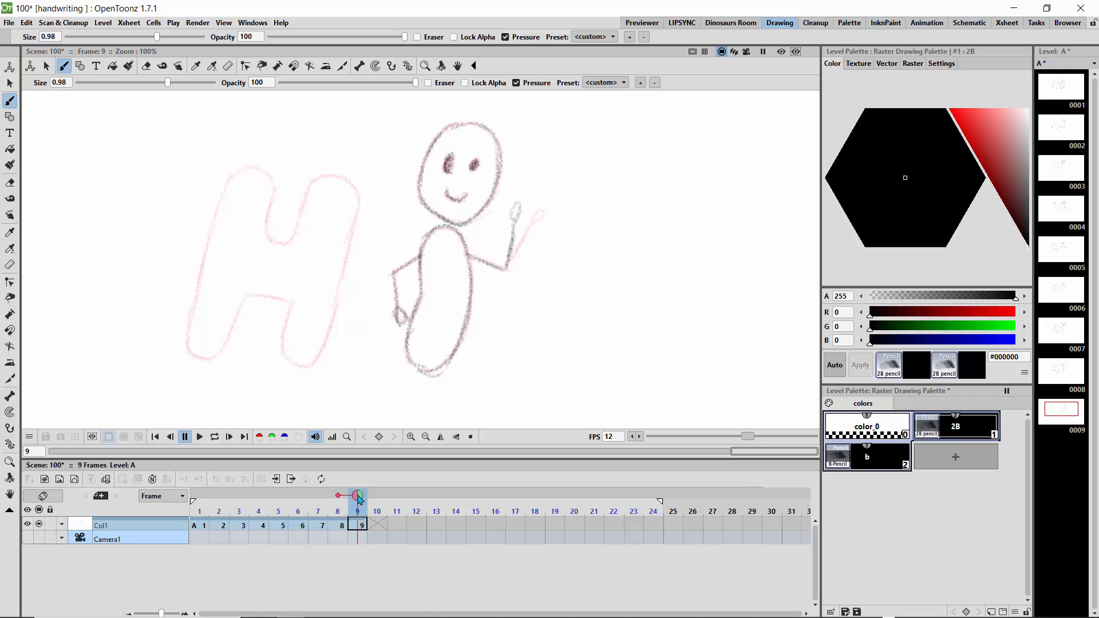
Flip back to frame 8 to compare it with frame 9, and trace the H outline on frame 9
left_click_drag(357, 498, 336, 498)
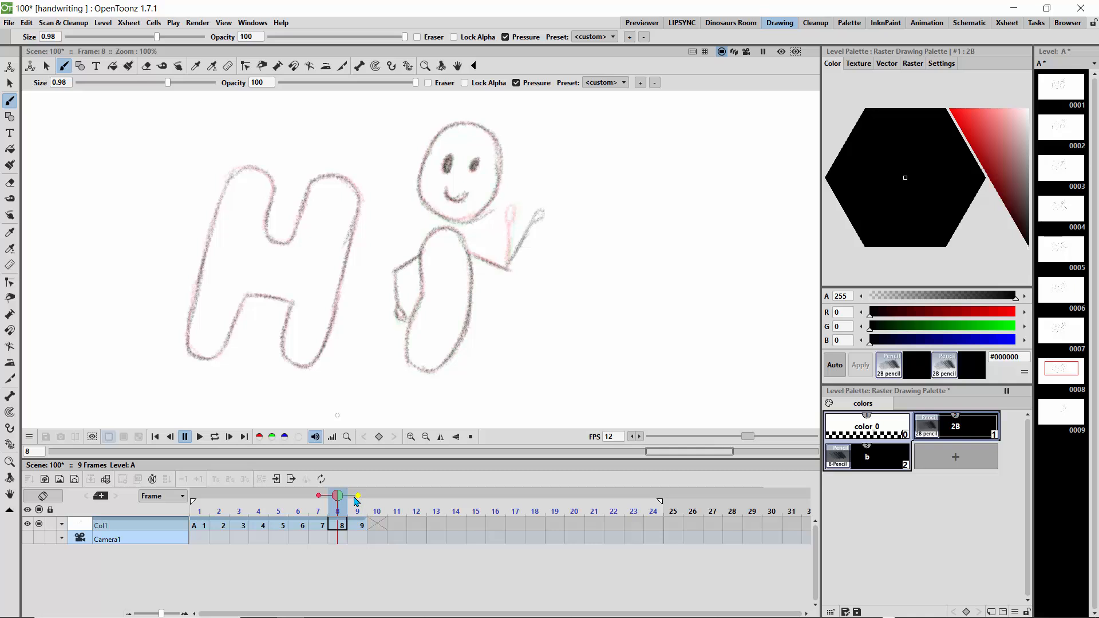
mouse_move(332, 499)
left_mouse_down()
mouse_move(278, 497)
mouse_move(356, 497)
mouse_move(372, 508)
mouse_move(339, 496)
left_mouse_up()
left_click(353, 502)
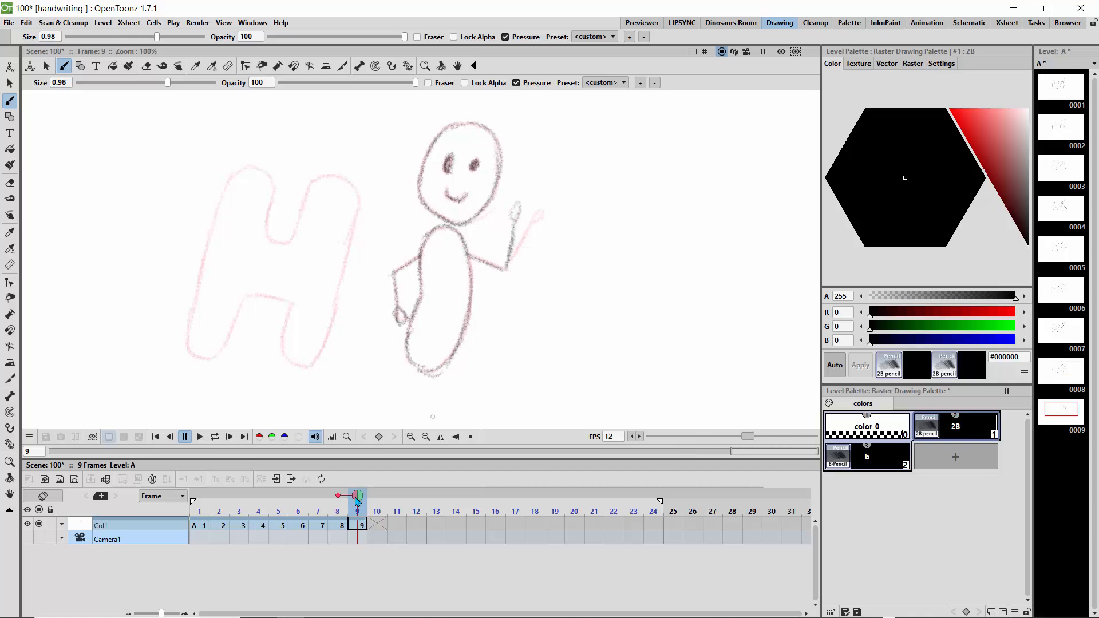
mouse_move(342, 185)
left_mouse_down()
mouse_move(308, 188)
mouse_move(286, 241)
mouse_move(257, 208)
mouse_move(281, 248)
mouse_move(291, 235)
mouse_move(265, 231)
mouse_move(268, 241)
mouse_move(268, 187)
mouse_move(249, 170)
mouse_move(259, 176)
mouse_move(229, 182)
mouse_move(220, 201)
mouse_move(229, 181)
mouse_move(206, 255)
mouse_move(207, 225)
mouse_move(190, 344)
mouse_move(197, 355)
mouse_move(194, 346)
mouse_move(230, 331)
mouse_move(227, 342)
mouse_move(253, 294)
mouse_move(290, 307)
mouse_move(286, 340)
mouse_move(353, 244)
left_mouse_up()
mouse_move(345, 177)
left_mouse_down()
mouse_move(359, 197)
mouse_move(356, 227)
mouse_move(359, 205)
mouse_move(330, 312)
mouse_move(317, 309)
mouse_move(340, 276)
mouse_move(326, 336)
mouse_move(302, 366)
left_mouse_up()
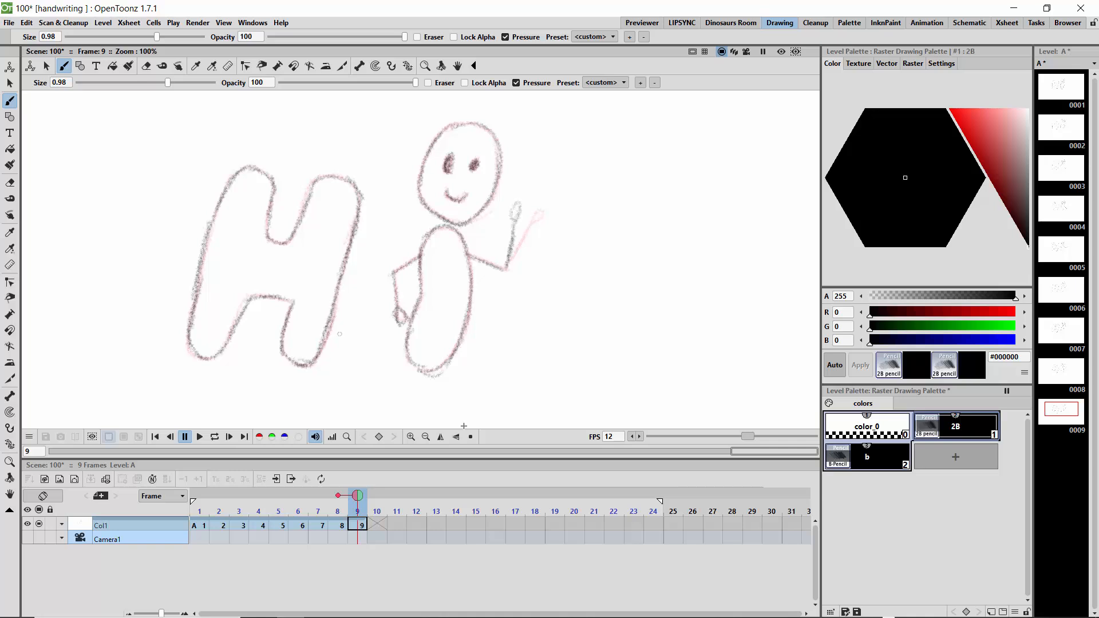
On frame 10, toggle frame 9's onion skin off and back on, and draw the waving arm with its forearm tilted outward
left_click(375, 504)
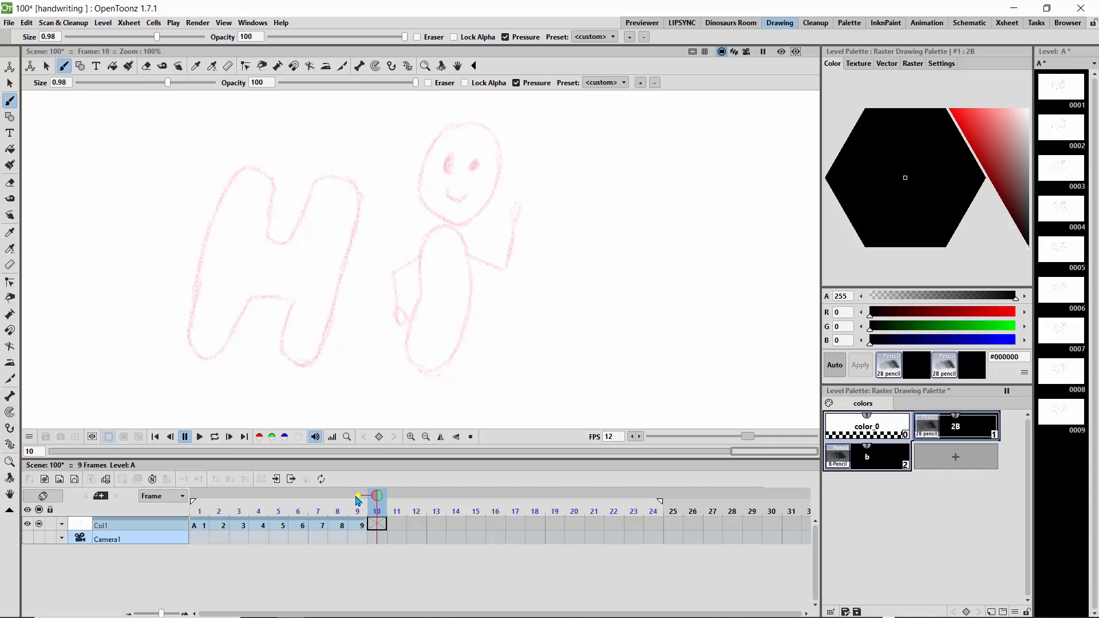
left_click(358, 498)
left_click(357, 496)
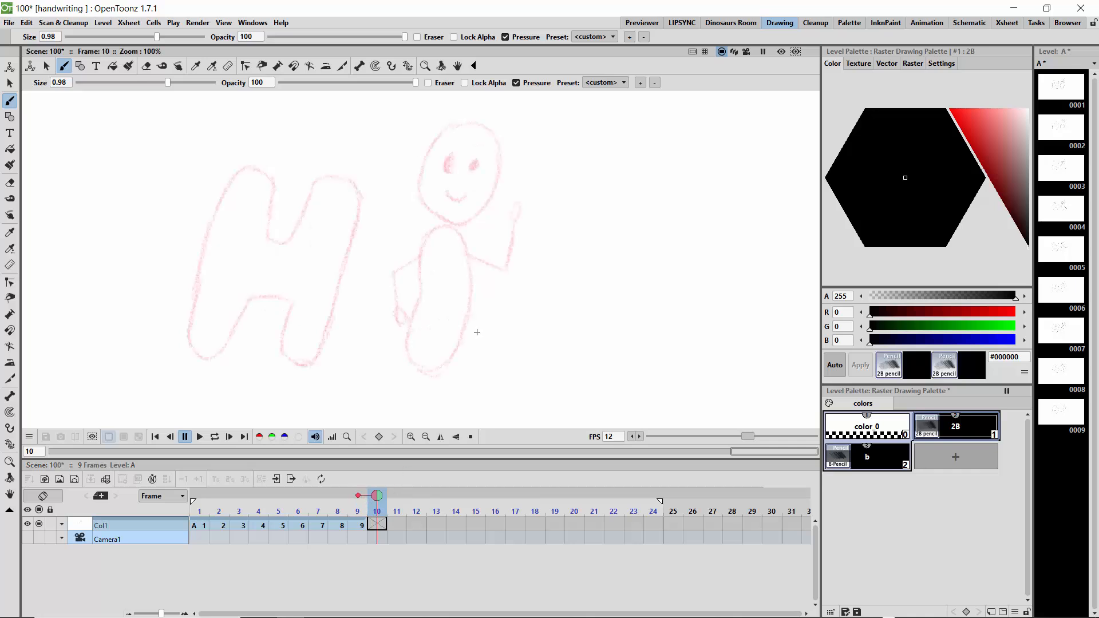
mouse_move(537, 208)
left_mouse_down()
mouse_move(514, 254)
mouse_move(529, 235)
mouse_move(485, 261)
mouse_move(504, 268)
mouse_move(462, 253)
mouse_move(503, 266)
left_mouse_up()
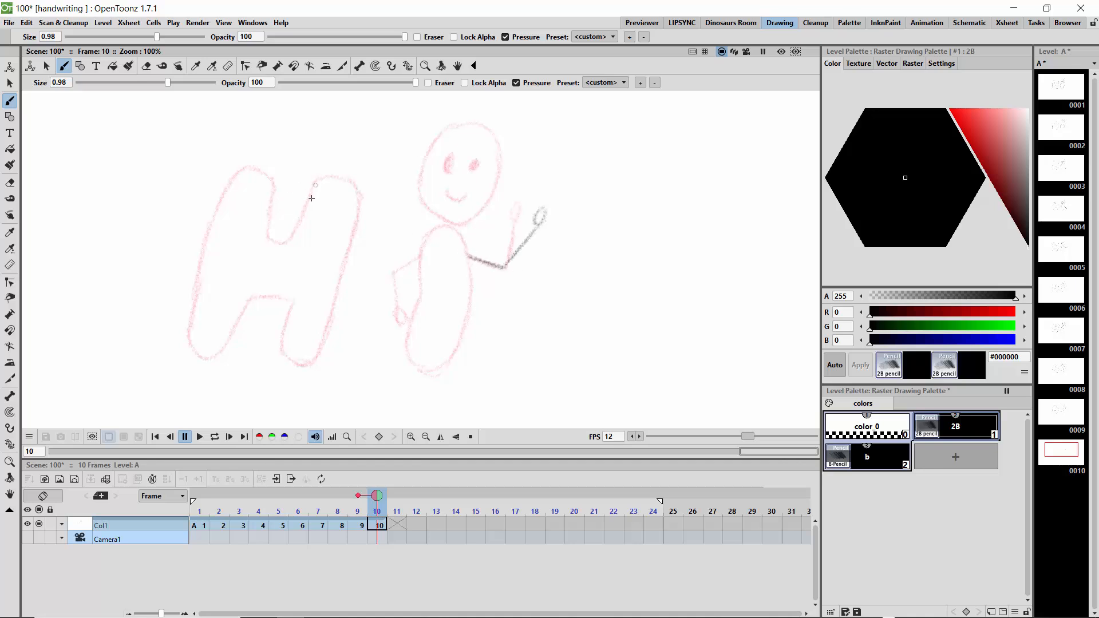
Trace the full outline of the H on frame 10 over the onion skin of frame 9
mouse_move(311, 198)
left_mouse_down()
mouse_move(282, 245)
mouse_move(272, 181)
mouse_move(270, 232)
mouse_move(225, 189)
mouse_move(267, 188)
mouse_move(252, 170)
mouse_move(264, 177)
mouse_move(233, 173)
mouse_move(207, 233)
mouse_move(217, 204)
mouse_move(191, 321)
mouse_move(204, 358)
mouse_move(249, 298)
mouse_move(239, 332)
left_mouse_up()
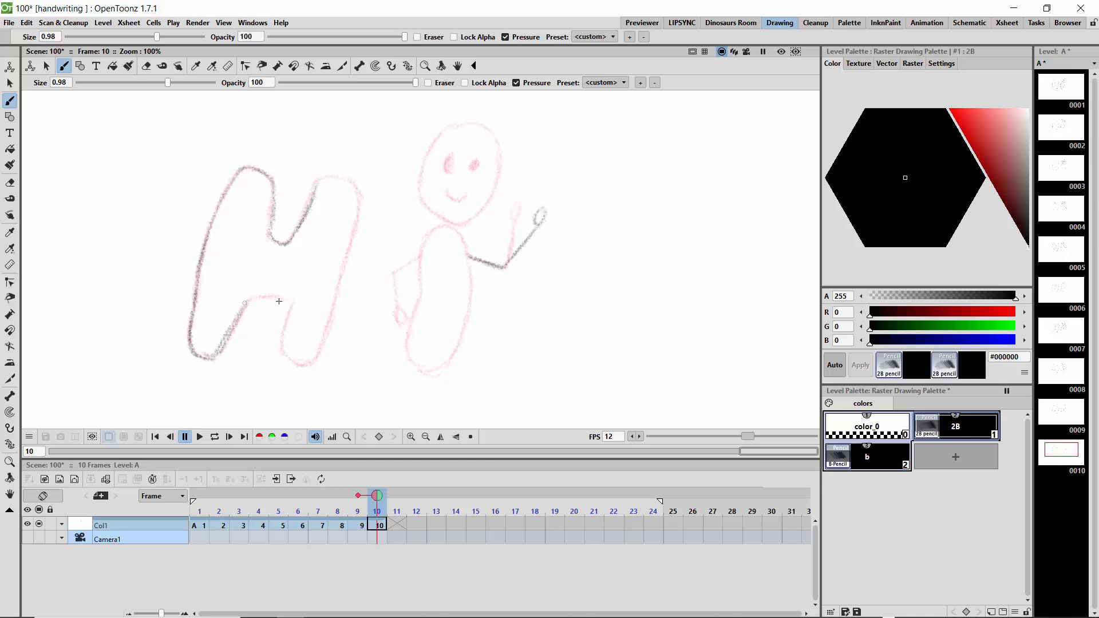
mouse_move(279, 301)
left_mouse_down()
mouse_move(251, 304)
mouse_move(290, 304)
mouse_move(282, 348)
left_mouse_up()
mouse_move(316, 196)
left_mouse_down()
mouse_move(363, 204)
mouse_move(356, 187)
mouse_move(334, 295)
left_mouse_up()
mouse_move(351, 243)
left_mouse_down()
mouse_move(327, 334)
mouse_move(341, 287)
mouse_move(309, 363)
left_mouse_up()
Draw the i's head, eyes, smile, curved stem and the arm nearer the H on frame 10
mouse_move(475, 125)
left_mouse_down()
mouse_move(417, 189)
mouse_move(421, 174)
mouse_move(457, 223)
left_mouse_up()
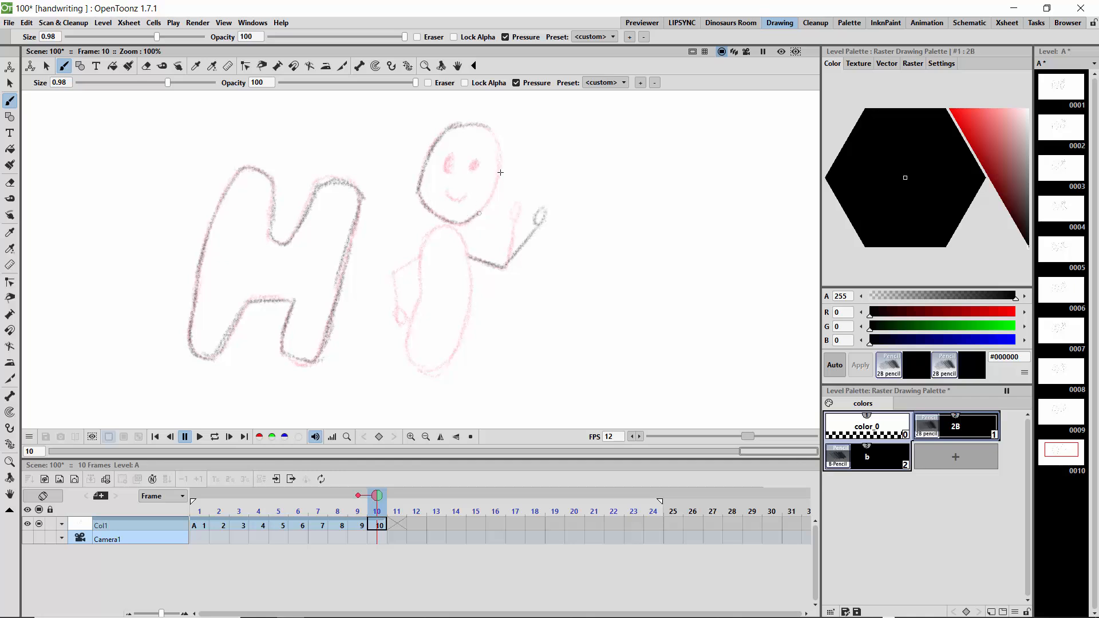
mouse_move(501, 171)
left_mouse_down()
mouse_move(493, 145)
mouse_move(497, 181)
mouse_move(473, 133)
left_mouse_up()
mouse_move(470, 171)
left_mouse_down()
mouse_move(474, 162)
mouse_move(449, 169)
left_mouse_up()
left_click_drag(469, 194, 448, 193)
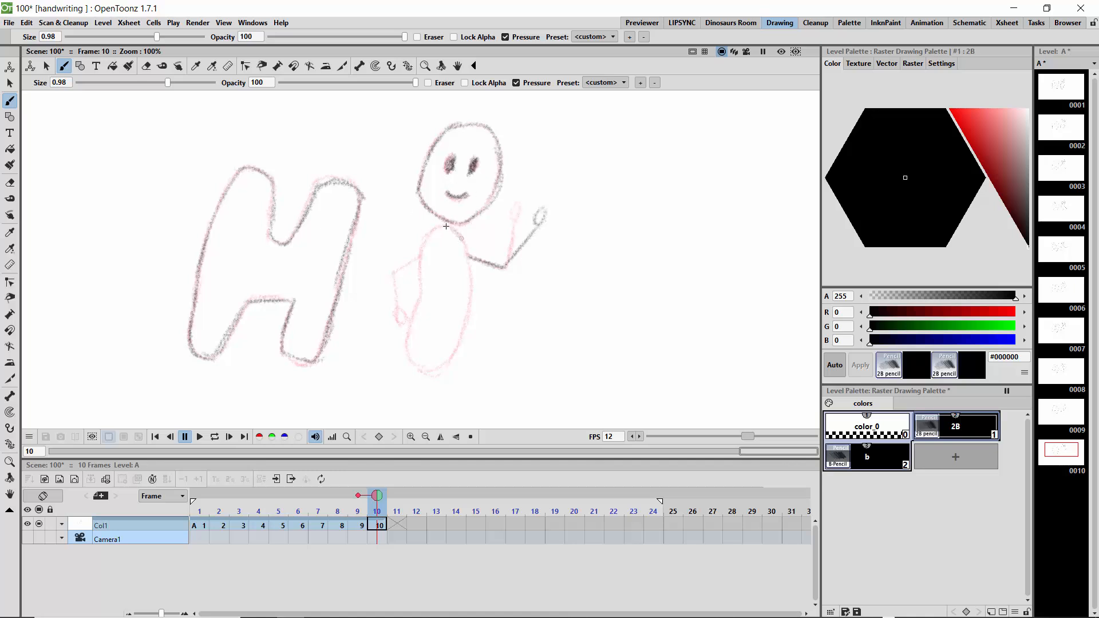
mouse_move(462, 234)
left_mouse_down()
mouse_move(405, 330)
mouse_move(419, 304)
mouse_move(410, 344)
mouse_move(423, 369)
mouse_move(463, 276)
mouse_move(455, 240)
mouse_move(469, 303)
mouse_move(467, 284)
mouse_move(449, 354)
mouse_move(468, 307)
mouse_move(446, 352)
mouse_move(425, 369)
left_mouse_up()
mouse_move(421, 258)
left_mouse_down()
mouse_move(390, 277)
mouse_move(397, 324)
mouse_move(404, 309)
left_mouse_up()
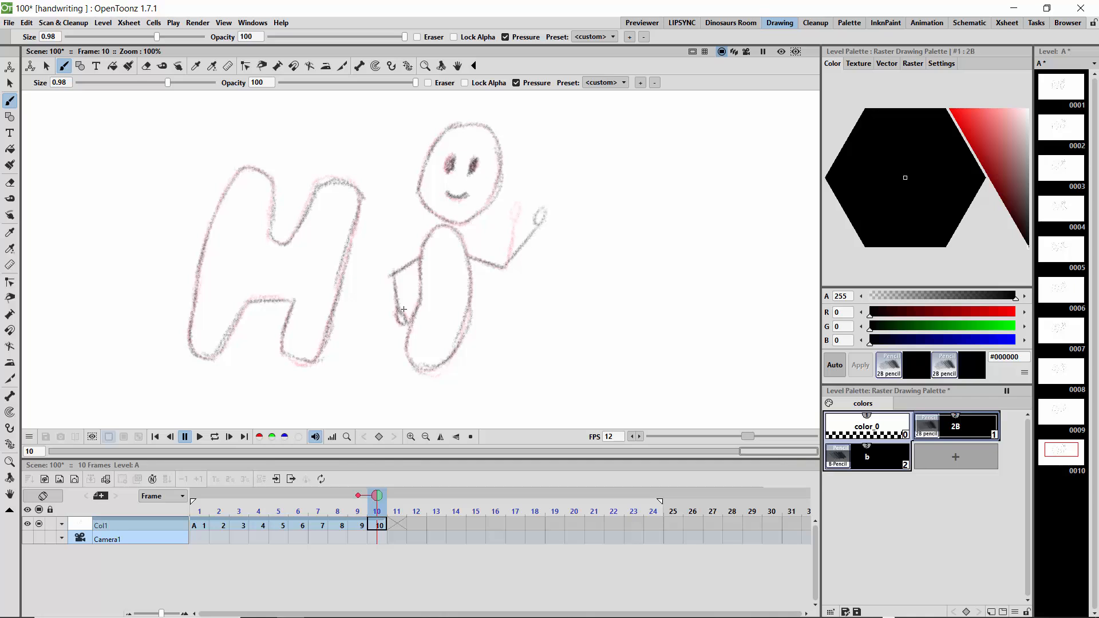
On frame 11, toggle frame 10's onion skin off and back on, and draw the waving arm with a nearly upright forearm
left_click_drag(380, 499, 392, 502)
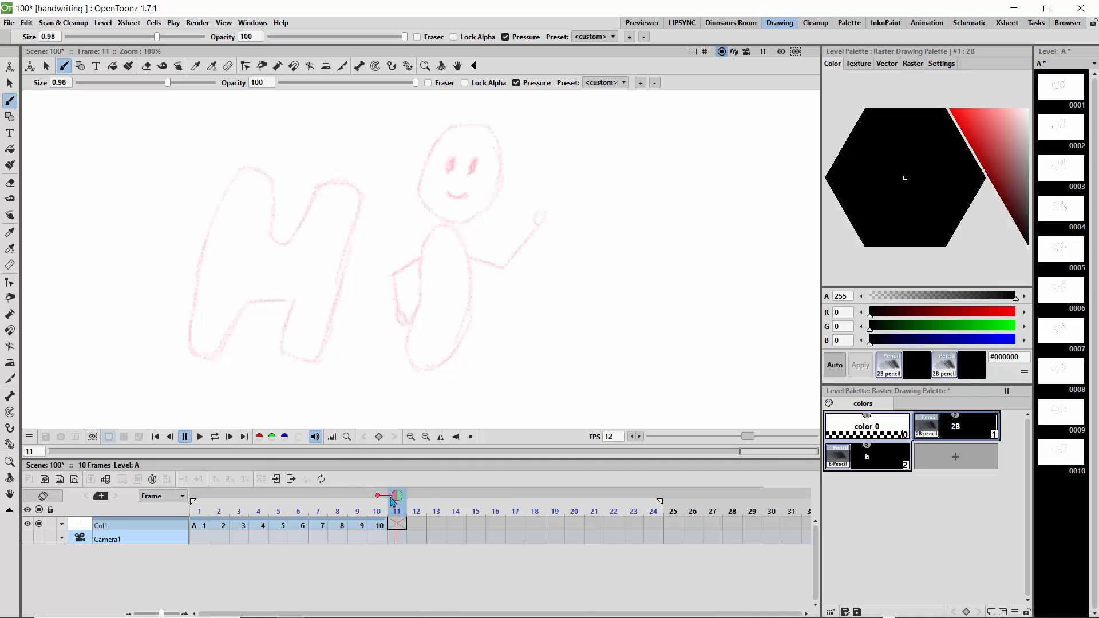
left_click(376, 496)
left_click(376, 496)
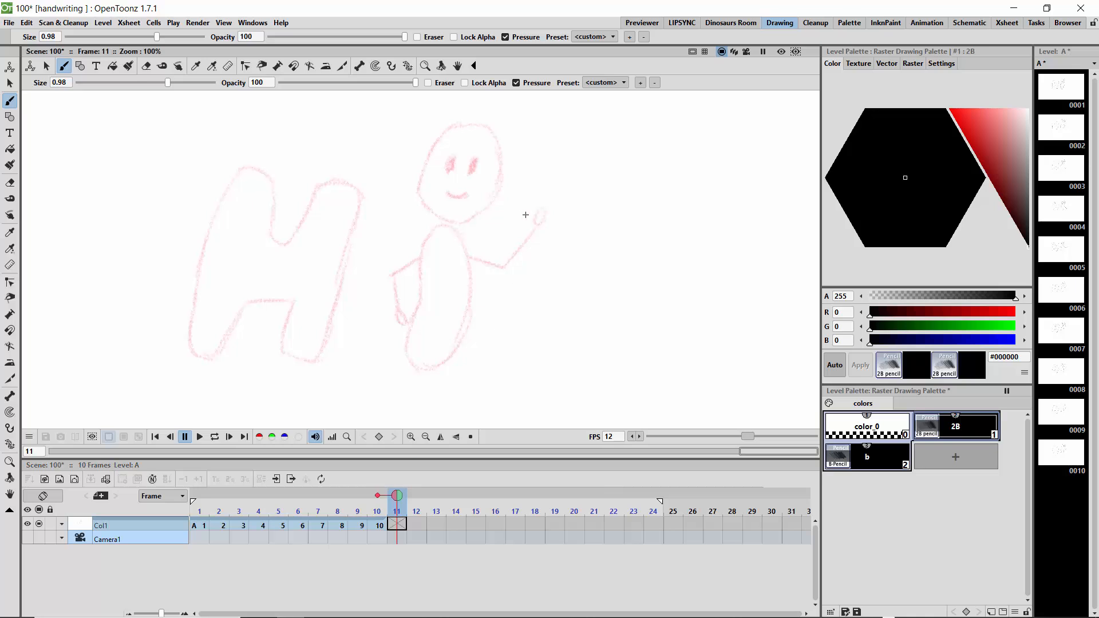
left_click_drag(515, 209, 500, 264)
left_click_drag(516, 211, 513, 216)
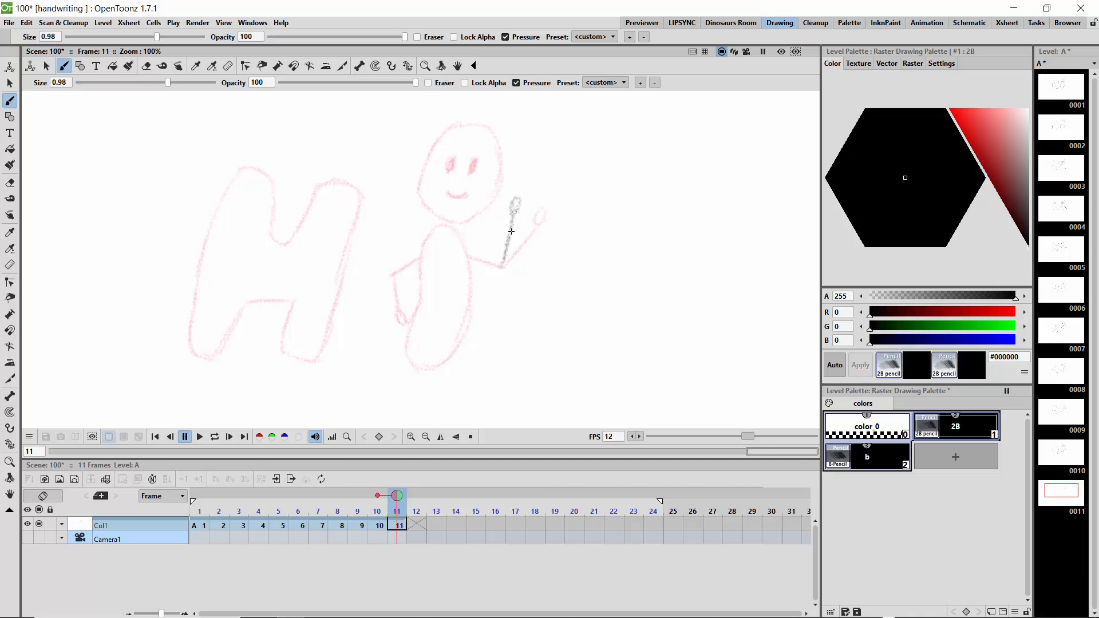
left_click_drag(501, 266, 468, 253)
Trace the full outline of the H on frame 11 over the onion skin of frame 10
mouse_move(250, 301)
left_mouse_down()
mouse_move(237, 300)
mouse_move(212, 357)
left_mouse_up()
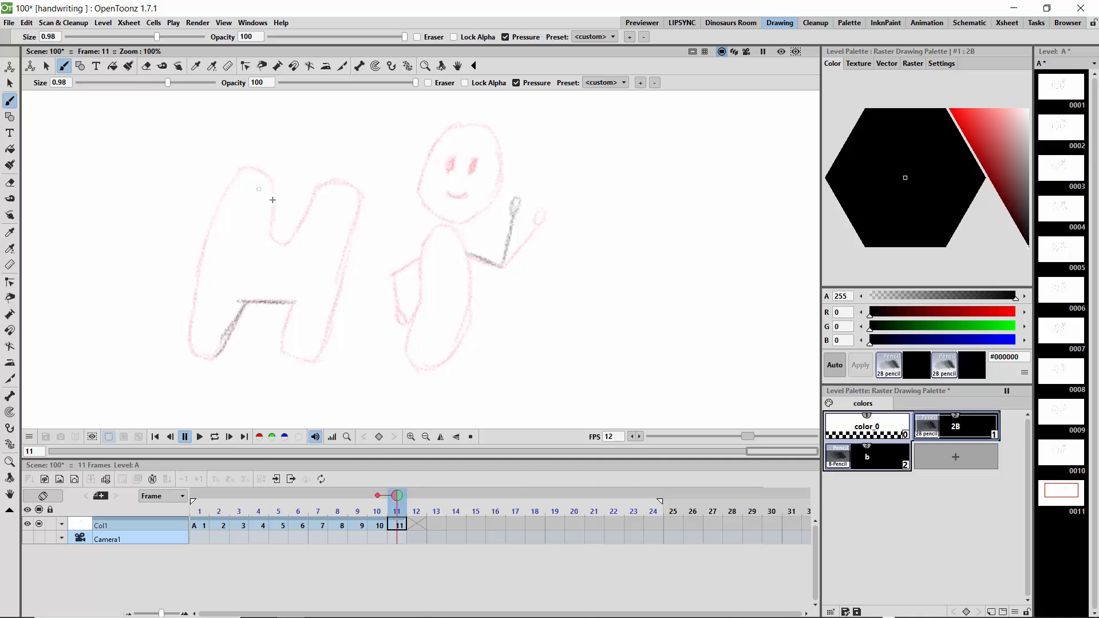
mouse_move(270, 231)
left_mouse_down()
mouse_move(271, 189)
mouse_move(247, 167)
mouse_move(214, 220)
mouse_move(193, 309)
mouse_move(199, 344)
mouse_move(227, 341)
left_mouse_up()
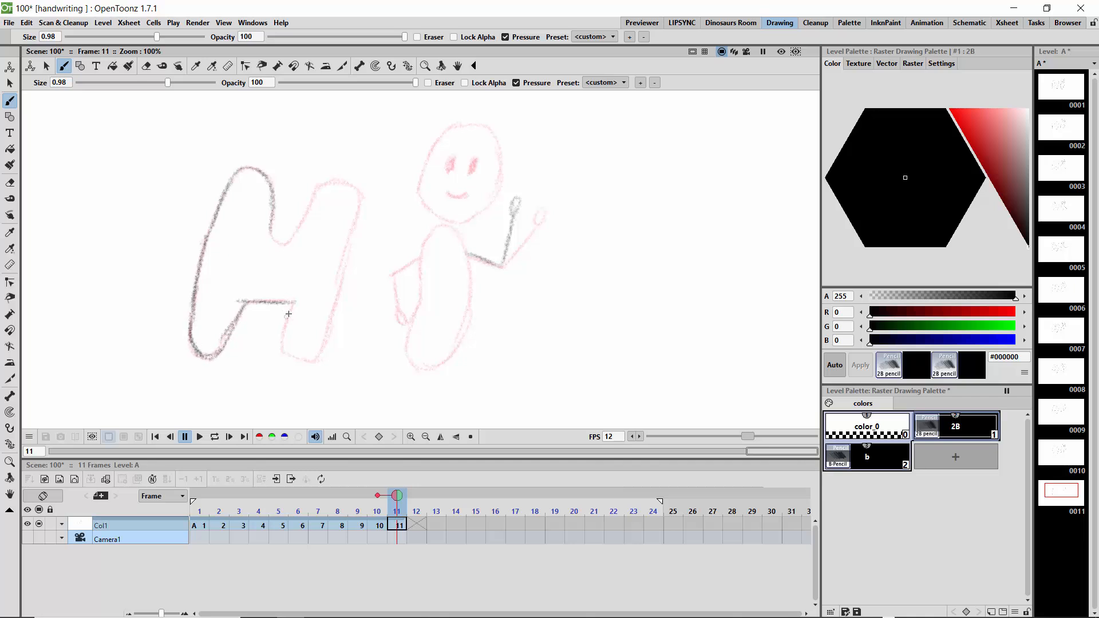
left_click_drag(295, 301, 285, 348)
left_click_drag(361, 198, 312, 367)
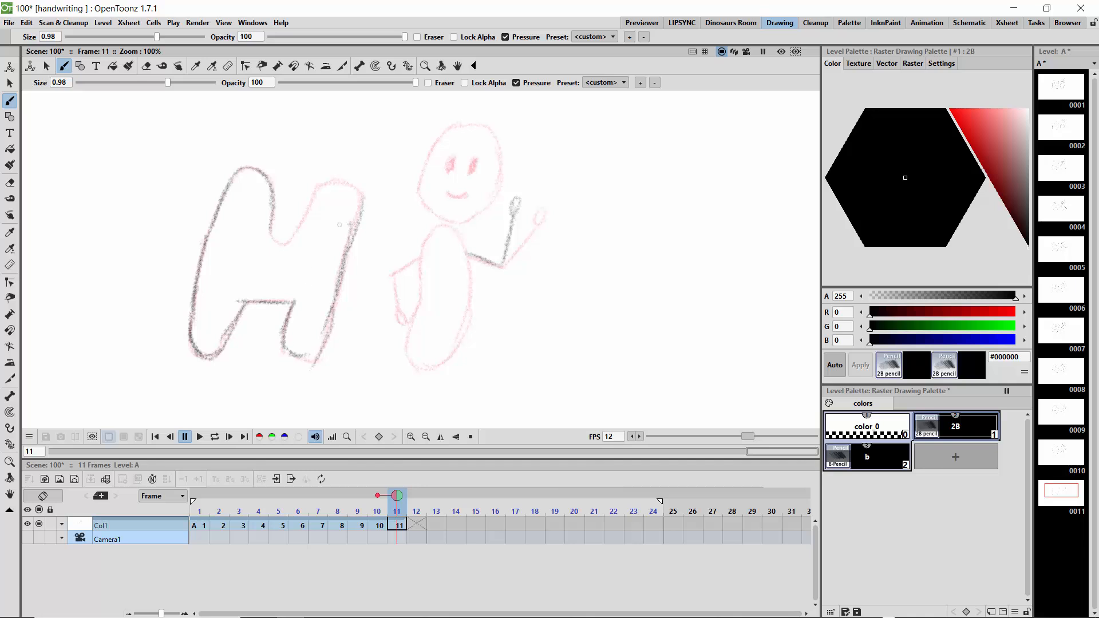
mouse_move(351, 224)
left_mouse_down()
mouse_move(362, 196)
mouse_move(338, 180)
mouse_move(298, 230)
mouse_move(268, 227)
left_mouse_up()
Draw the i's head, eyes, smile, curved stem and the arm nearer the H on frame 11
mouse_move(495, 136)
left_mouse_down()
mouse_move(451, 129)
mouse_move(425, 167)
mouse_move(418, 195)
mouse_move(442, 223)
mouse_move(480, 205)
mouse_move(505, 169)
mouse_move(494, 132)
left_mouse_up()
mouse_move(470, 172)
left_mouse_down()
mouse_move(476, 157)
mouse_move(472, 171)
mouse_move(448, 170)
mouse_move(466, 192)
left_mouse_up()
mouse_move(455, 233)
left_mouse_down()
mouse_move(429, 232)
mouse_move(410, 339)
left_mouse_up()
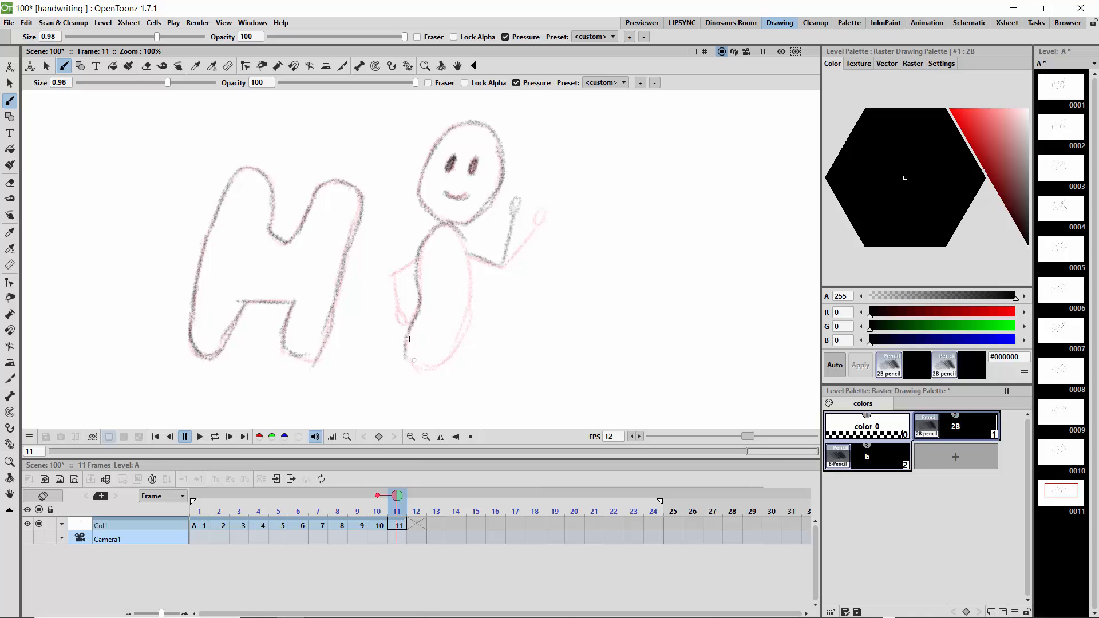
mouse_move(457, 231)
left_mouse_down()
mouse_move(465, 308)
mouse_move(470, 284)
mouse_move(462, 325)
mouse_move(451, 352)
mouse_move(417, 364)
left_mouse_up()
mouse_move(417, 262)
left_mouse_down()
mouse_move(393, 274)
mouse_move(397, 311)
left_mouse_up()
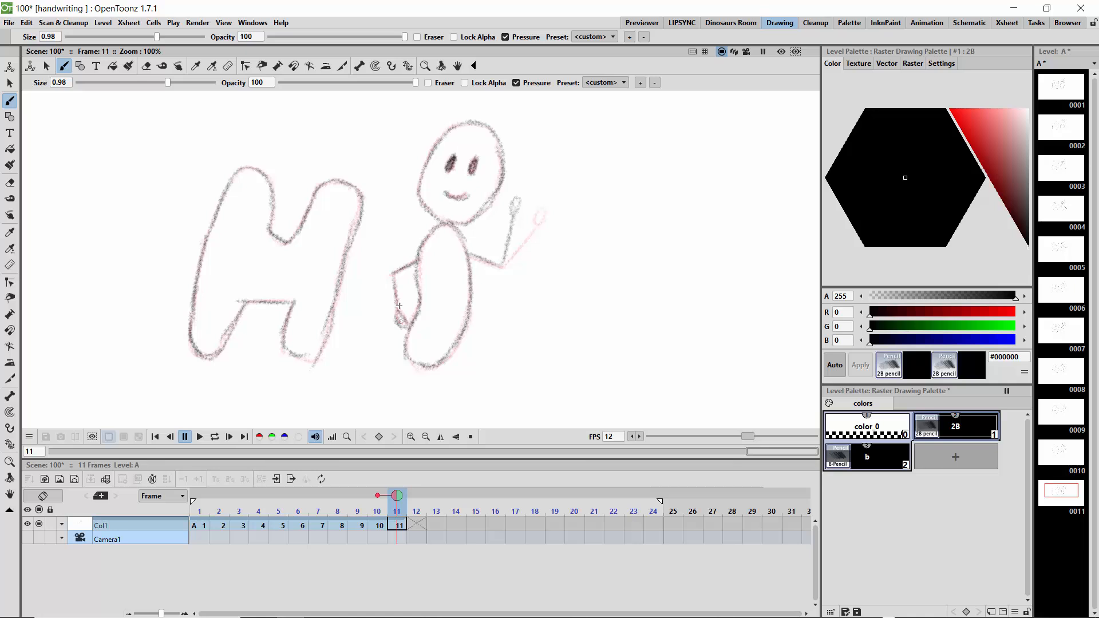
Advance to frame 12 and draw the i's outward-tilted waving arm, stem, other arm, head and smile
left_click(416, 498)
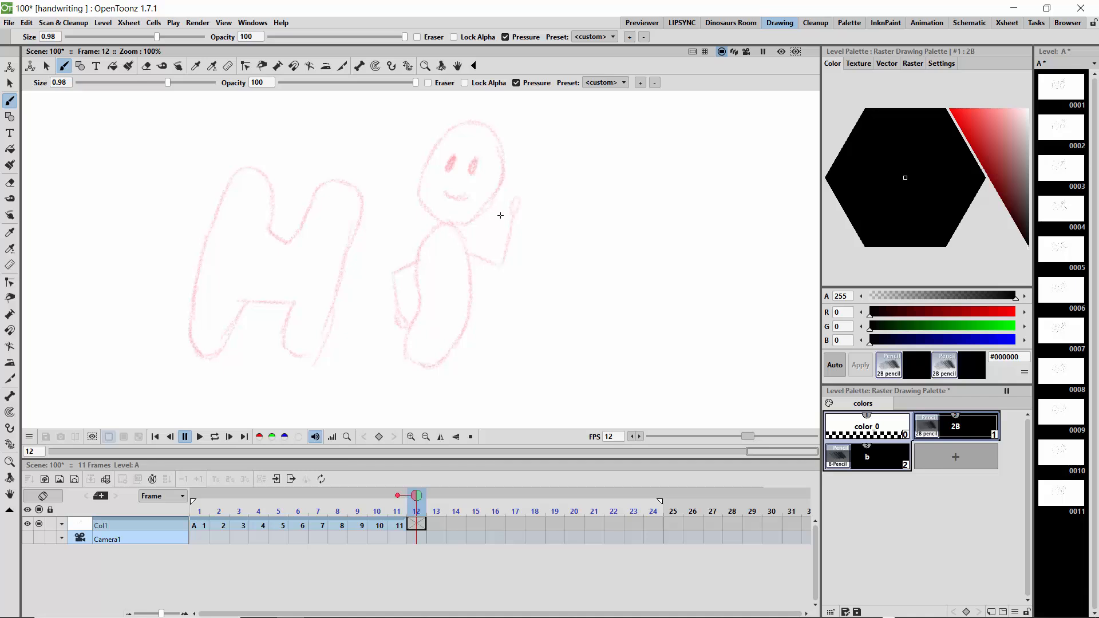
mouse_move(530, 209)
left_mouse_down()
mouse_move(497, 263)
mouse_move(469, 254)
mouse_move(463, 235)
mouse_move(428, 233)
mouse_move(418, 252)
mouse_move(420, 306)
mouse_move(404, 341)
mouse_move(422, 362)
mouse_move(439, 362)
left_mouse_up()
mouse_move(468, 253)
left_mouse_down()
mouse_move(459, 350)
mouse_move(421, 364)
left_mouse_up()
mouse_move(417, 264)
left_mouse_down()
mouse_move(393, 271)
mouse_move(400, 331)
left_mouse_up()
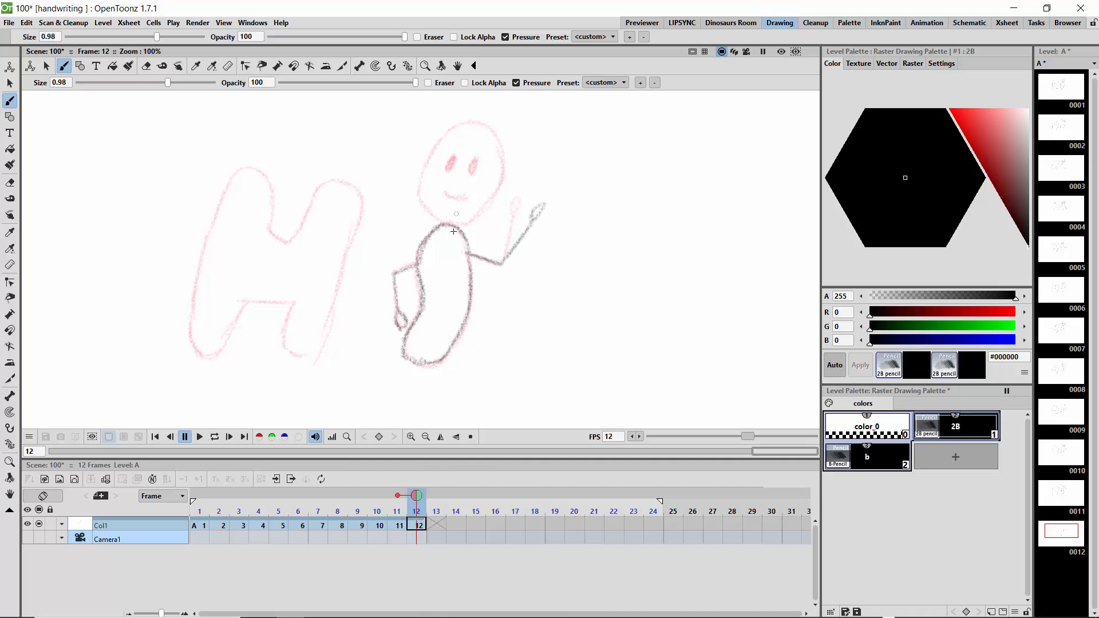
mouse_move(438, 225)
left_mouse_down()
mouse_move(499, 189)
mouse_move(502, 152)
mouse_move(488, 131)
mouse_move(448, 122)
mouse_move(433, 140)
mouse_move(421, 210)
mouse_move(438, 225)
mouse_move(452, 199)
mouse_move(469, 195)
left_mouse_up()
Toggle the onion skin of frame 11 off and back on, and draw the i's two eyes on frame 12
left_click(397, 497)
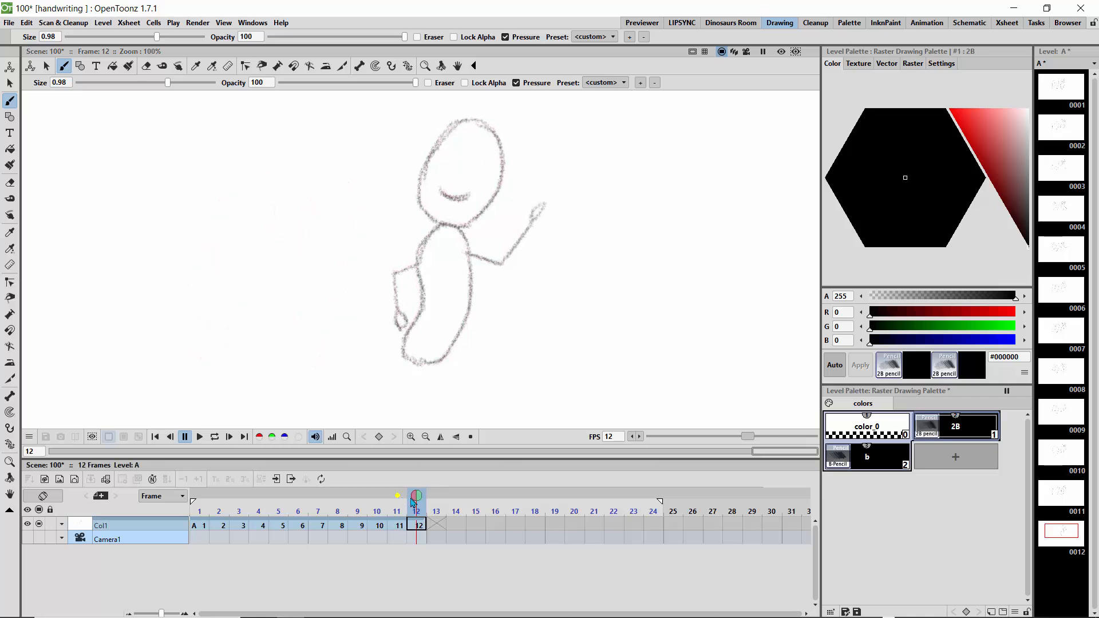
mouse_move(413, 497)
left_mouse_down()
mouse_move(277, 496)
mouse_move(376, 496)
mouse_move(319, 511)
mouse_move(412, 515)
left_mouse_up()
left_click(397, 495)
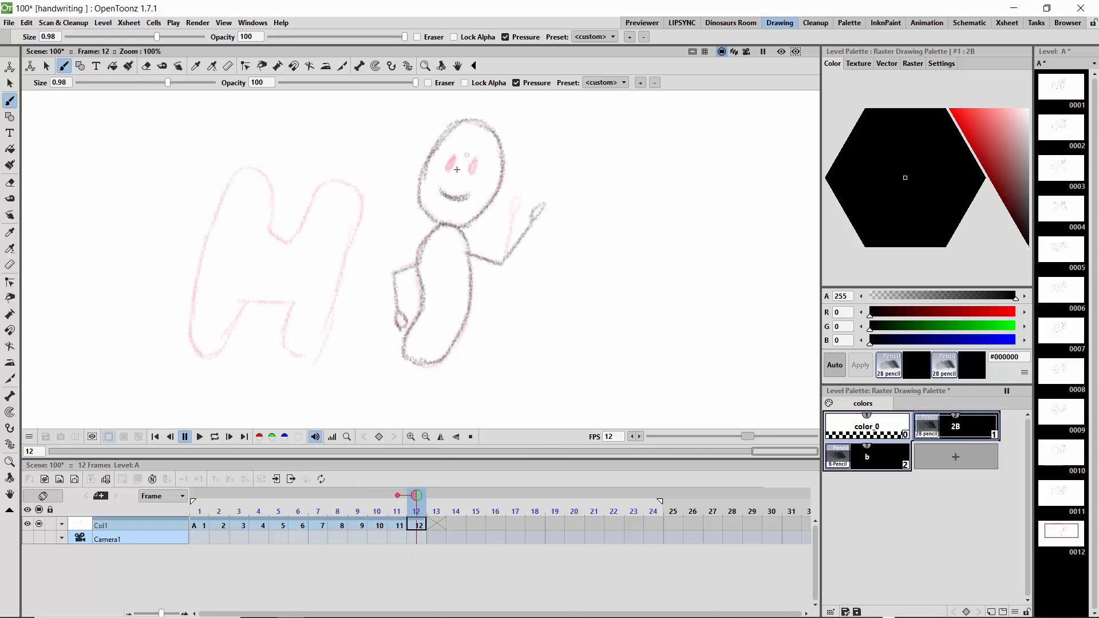
mouse_move(452, 156)
left_mouse_down()
mouse_move(448, 167)
mouse_move(472, 171)
left_mouse_up()
Trace the full outline of the H on frame 12 over the onion skin of frame 11
mouse_move(269, 231)
left_mouse_down()
mouse_move(268, 186)
mouse_move(245, 167)
mouse_move(209, 230)
mouse_move(196, 352)
mouse_move(223, 343)
mouse_move(244, 303)
mouse_move(199, 351)
left_mouse_up()
mouse_move(245, 301)
left_mouse_down()
mouse_move(293, 301)
mouse_move(289, 350)
mouse_move(338, 258)
left_mouse_up()
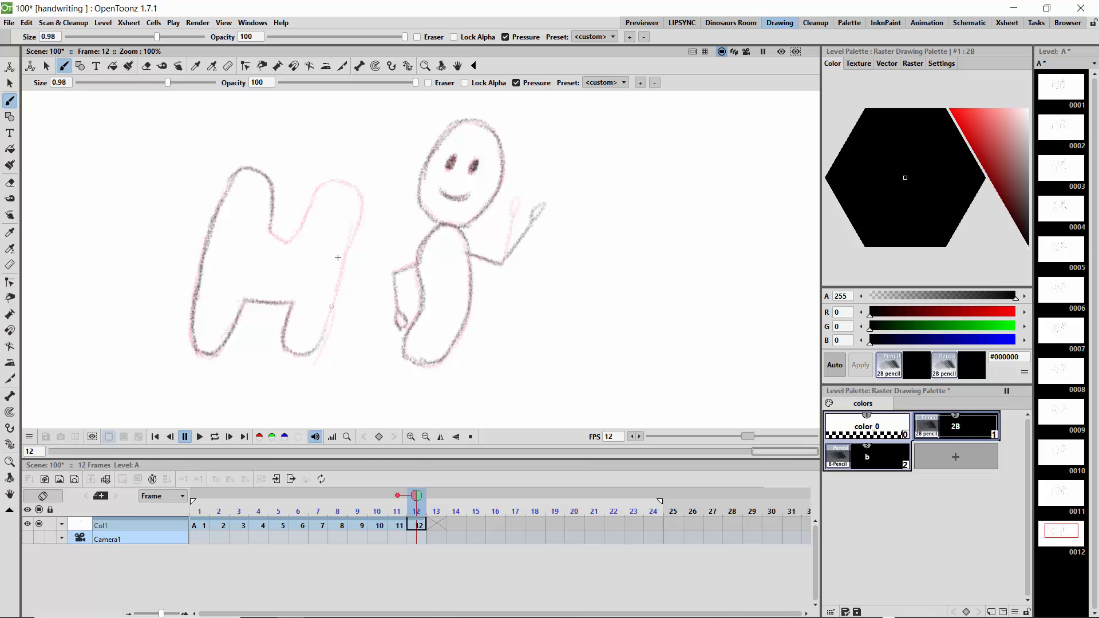
left_click_drag(318, 194, 292, 236)
left_click_drag(314, 191, 361, 196)
left_click_drag(360, 213, 327, 302)
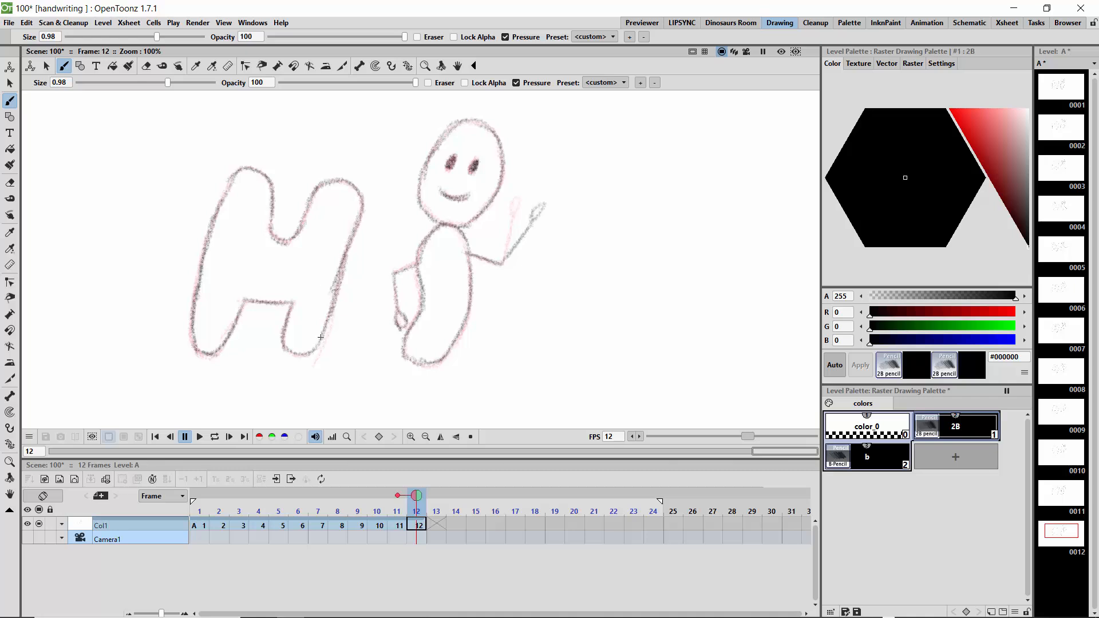
Turn off the onion skin of frame 11 and loop the playback of frames 1 to 12 to review the wave
left_click(398, 495)
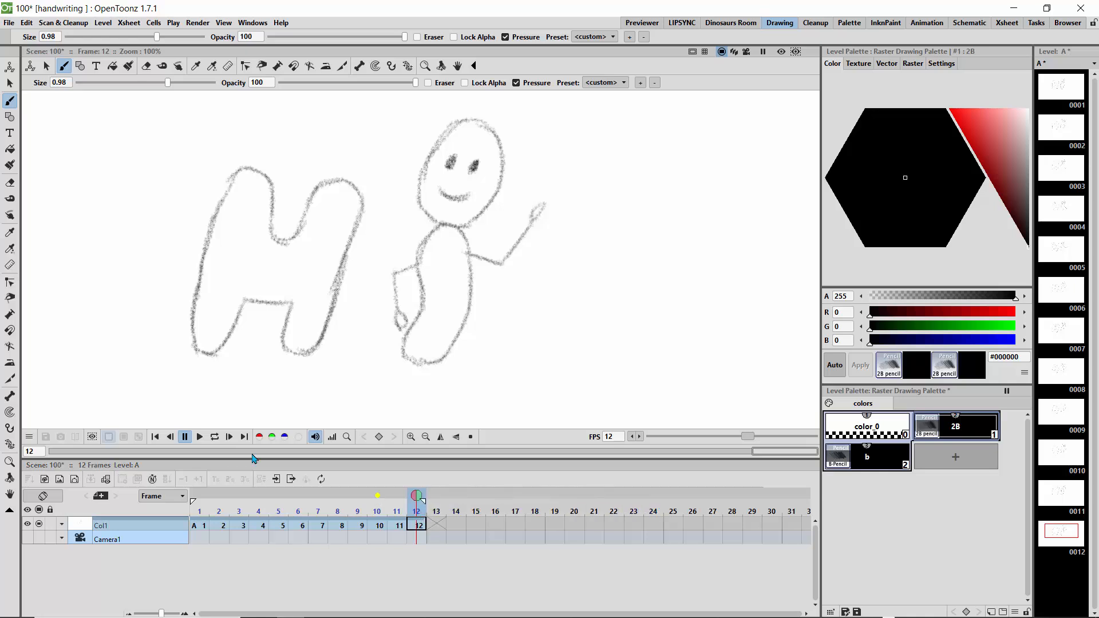
left_click(212, 437)
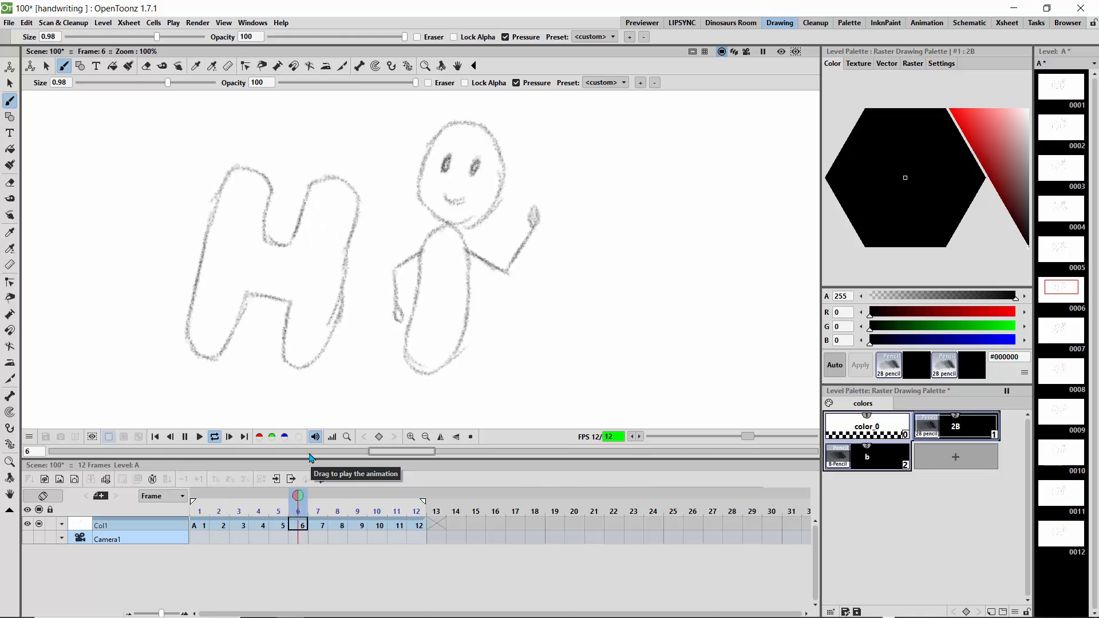
left_click(223, 438)
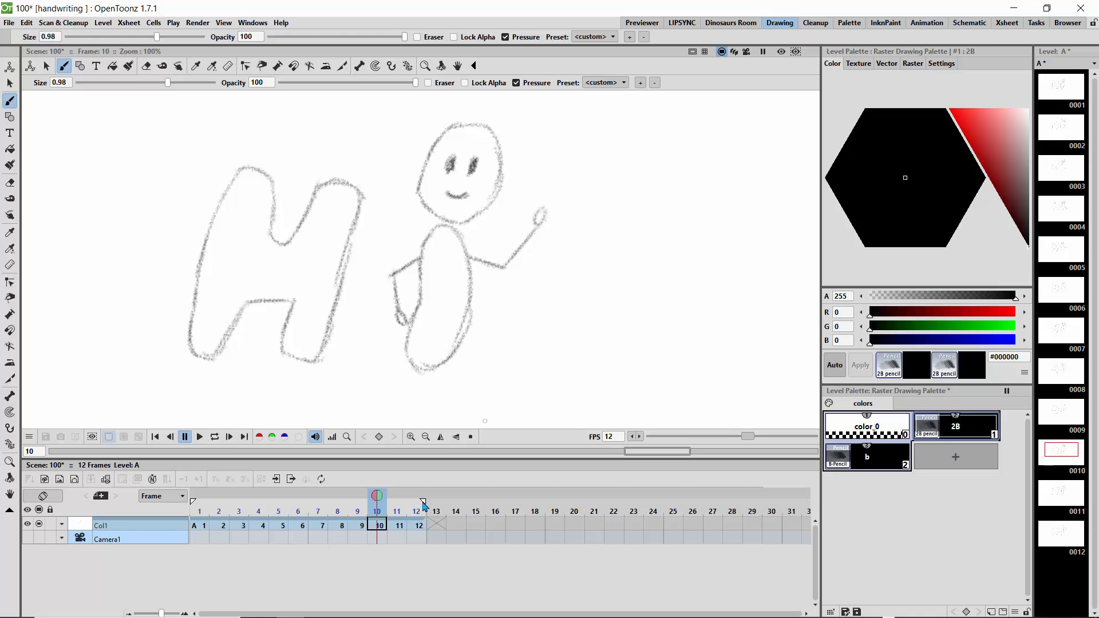
Extend the playback range to frame 24 and retime all twelve drawings on twos, checking the timing with looped playback
left_click_drag(424, 503, 652, 511)
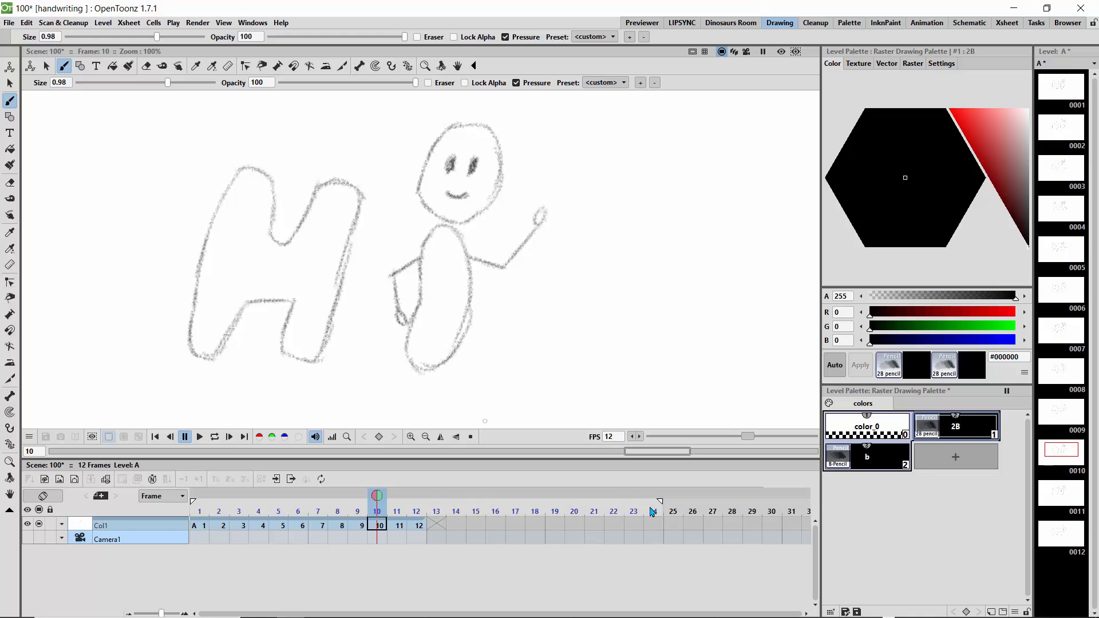
left_click_drag(377, 496, 199, 496)
left_click_drag(244, 527, 422, 526)
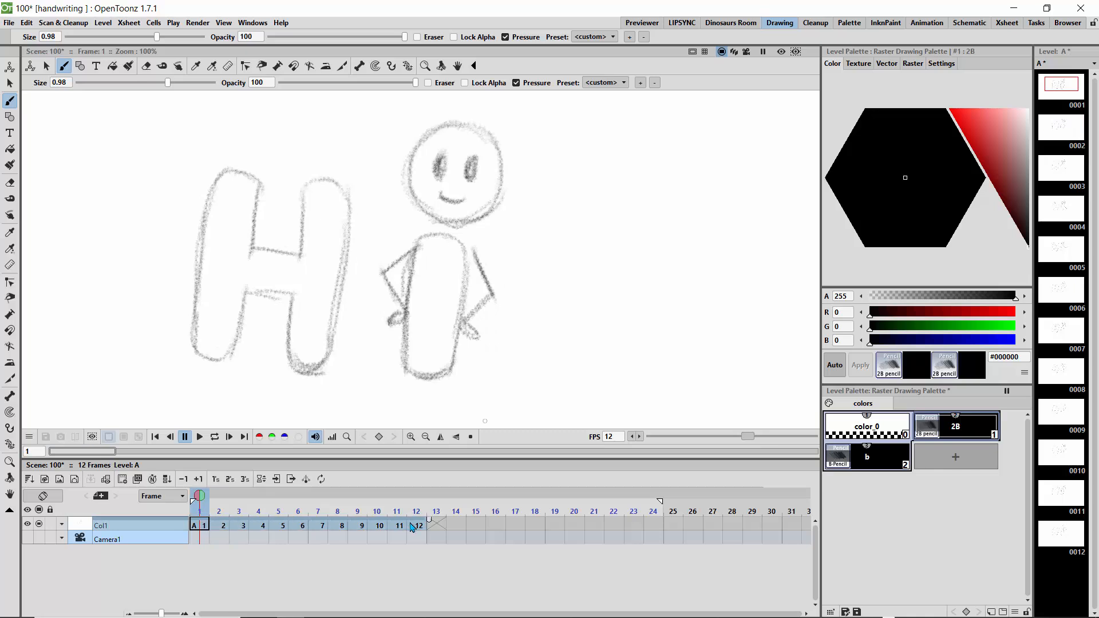
left_click(231, 481)
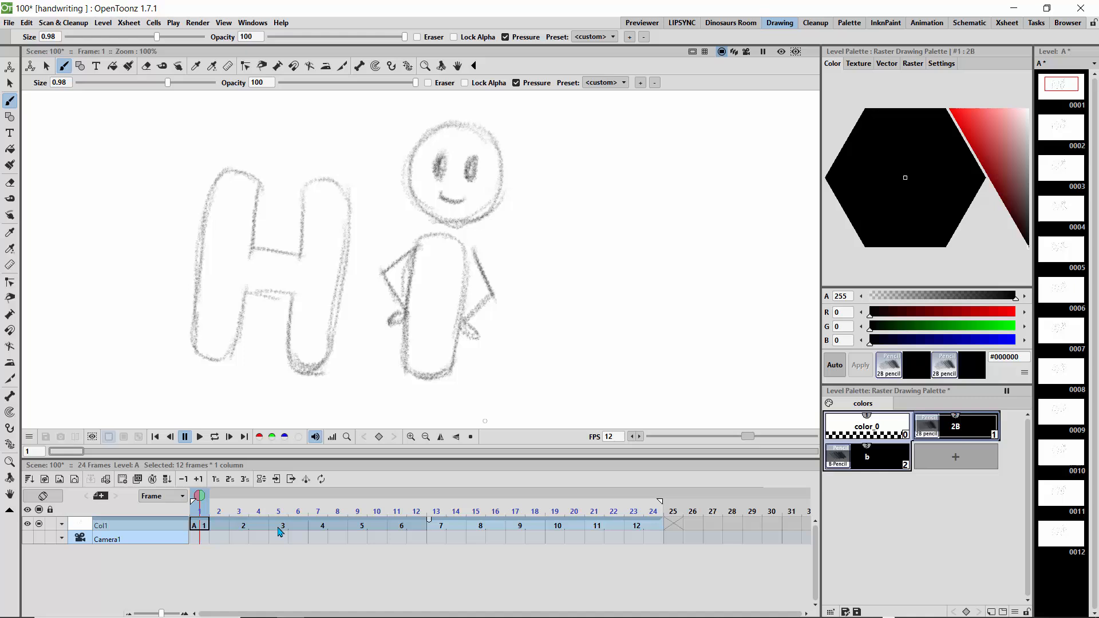
left_click(216, 436)
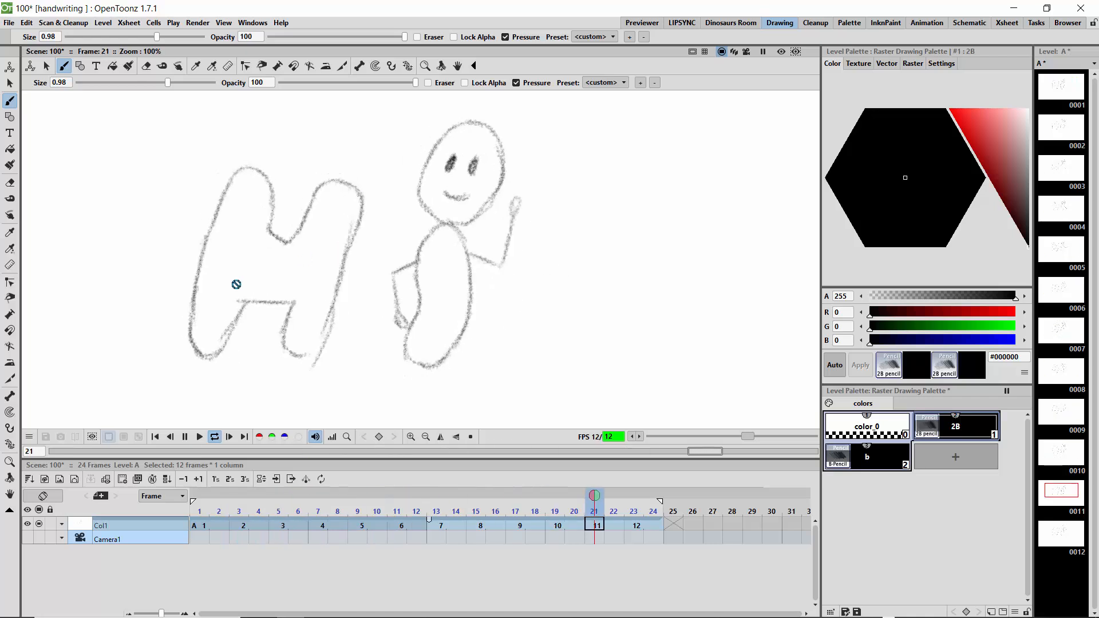
left_click(229, 437)
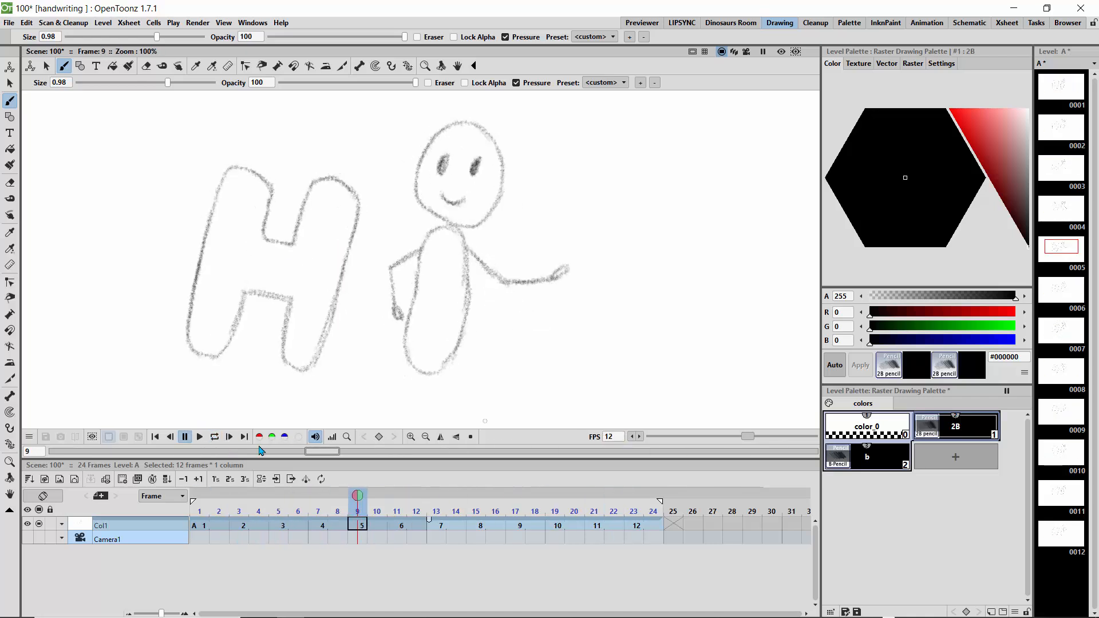
Save the scene under the new name 200 in the handwriting project's scenes folder
left_click(9, 23)
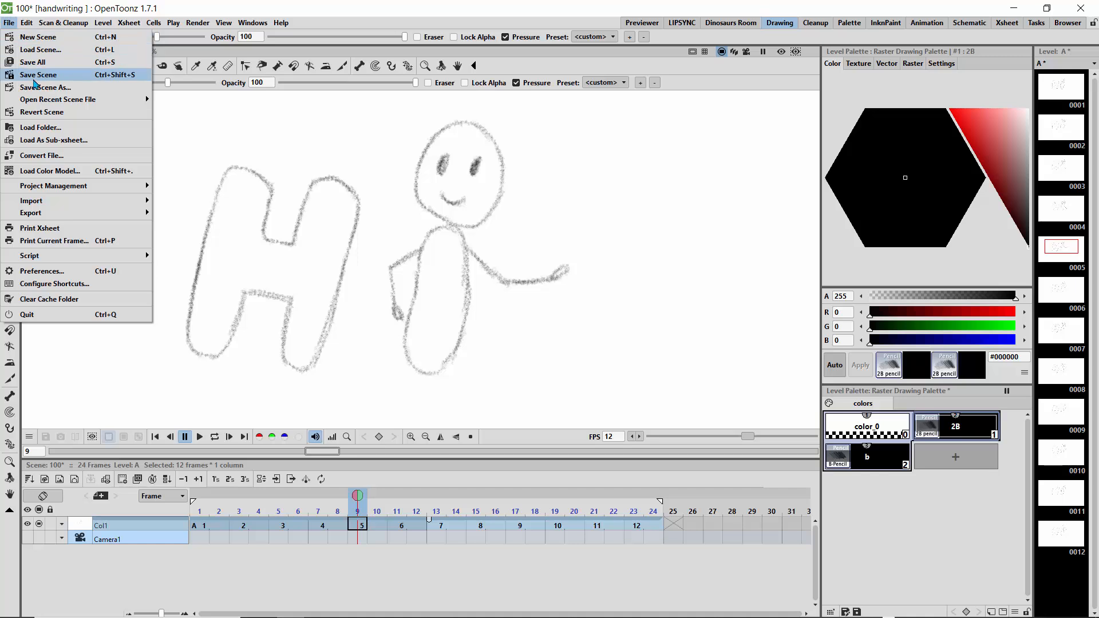
left_click(41, 88)
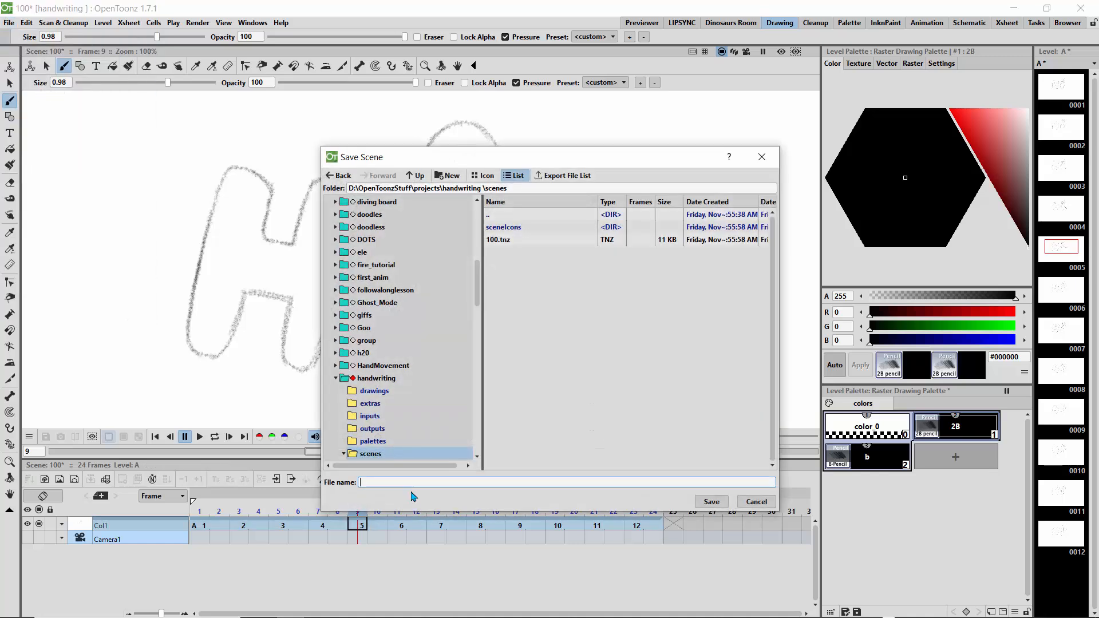
type("200")
key("Return")
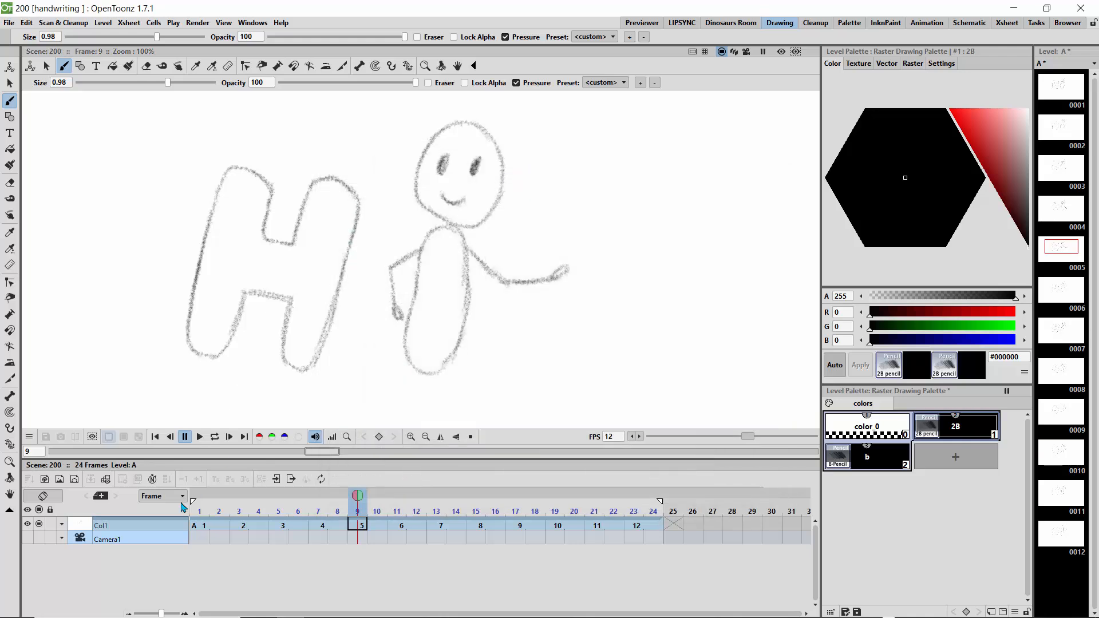
Rename the drawing column Col1 in the timeline to Writing
double_click(106, 525)
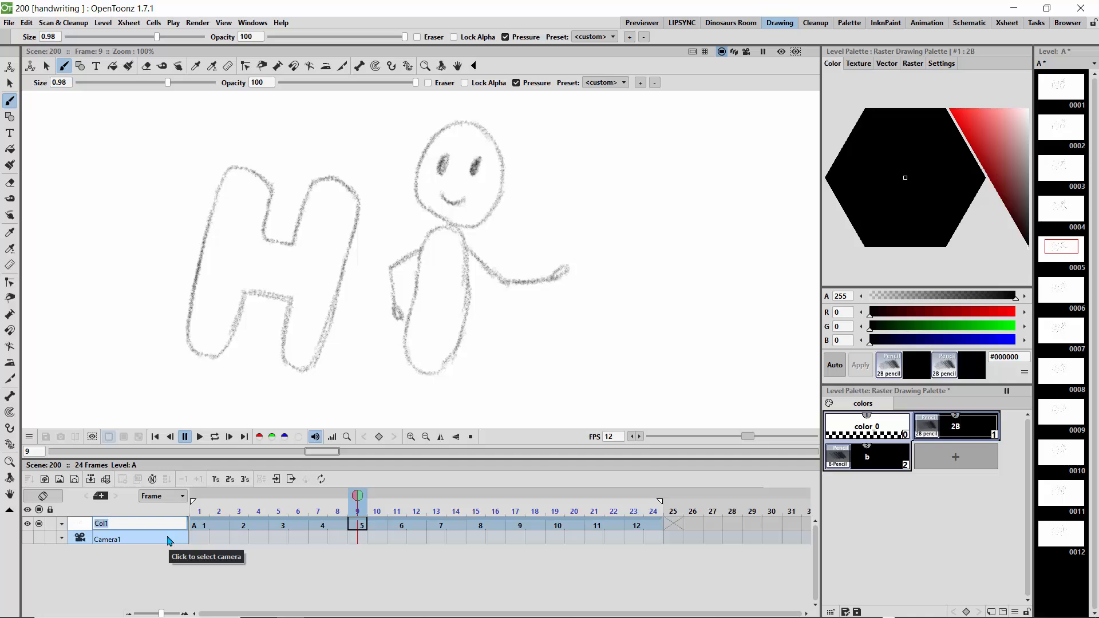
type("Writing")
key("Return")
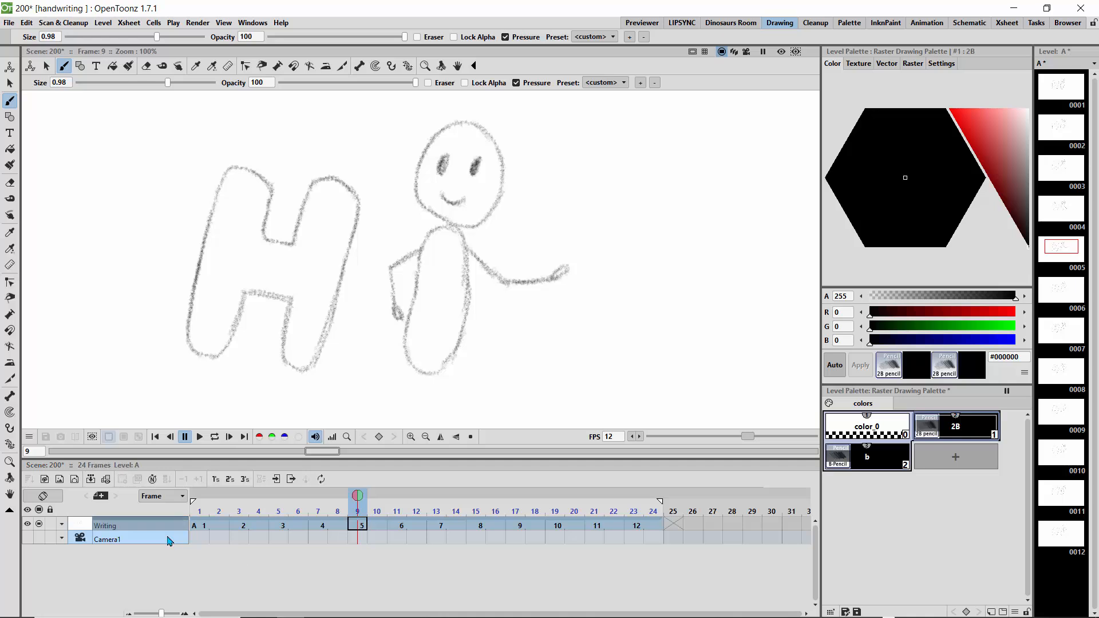